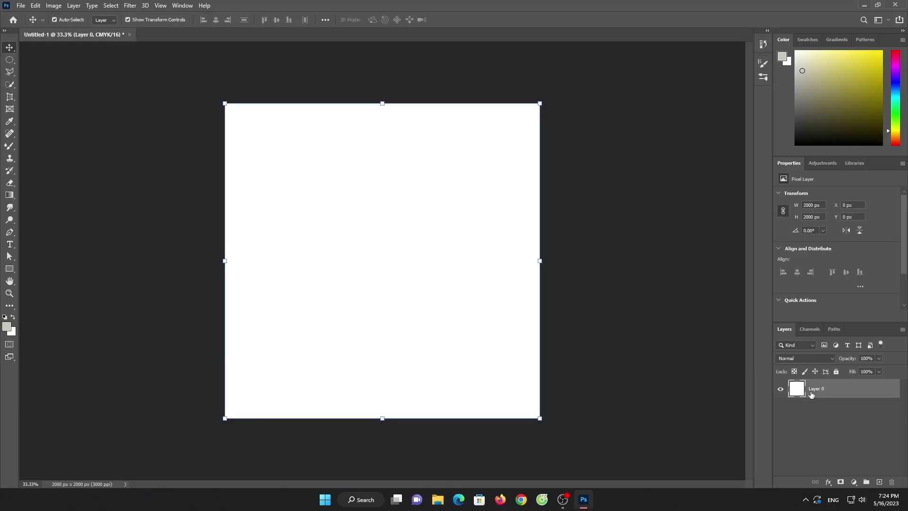
Step: Open the context menu for the blank Layer 0
{"action": "right_click", "coordinate": [812, 394]}
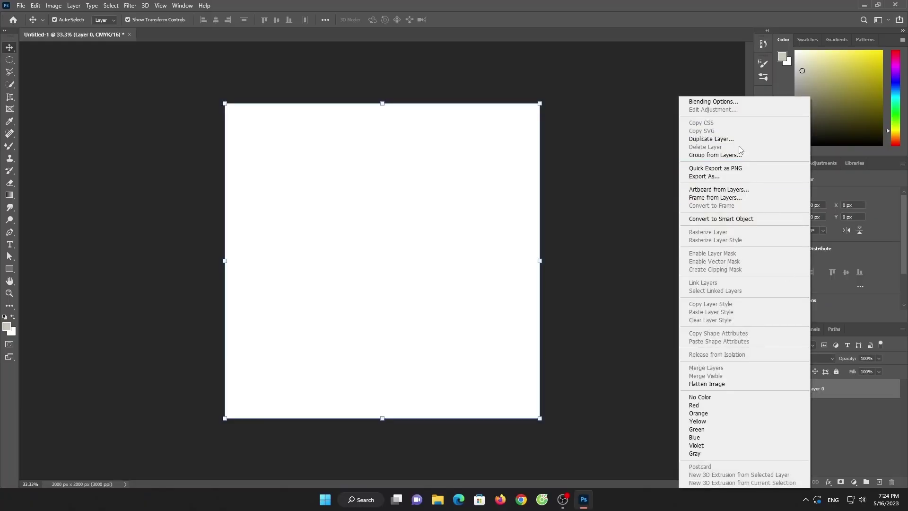
Step: Add a radial Gradient Overlay to Layer 0 with its outer stop set to red ff002a
{"action": "left_click", "coordinate": [728, 101]}
{"action": "left_click", "coordinate": [541, 172]}
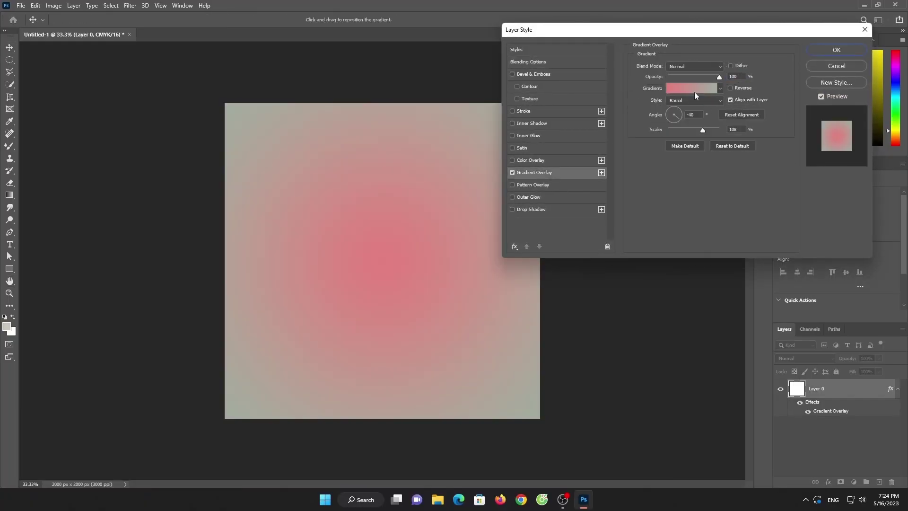
{"action": "left_click", "coordinate": [693, 88]}
{"action": "left_click", "coordinate": [671, 308]}
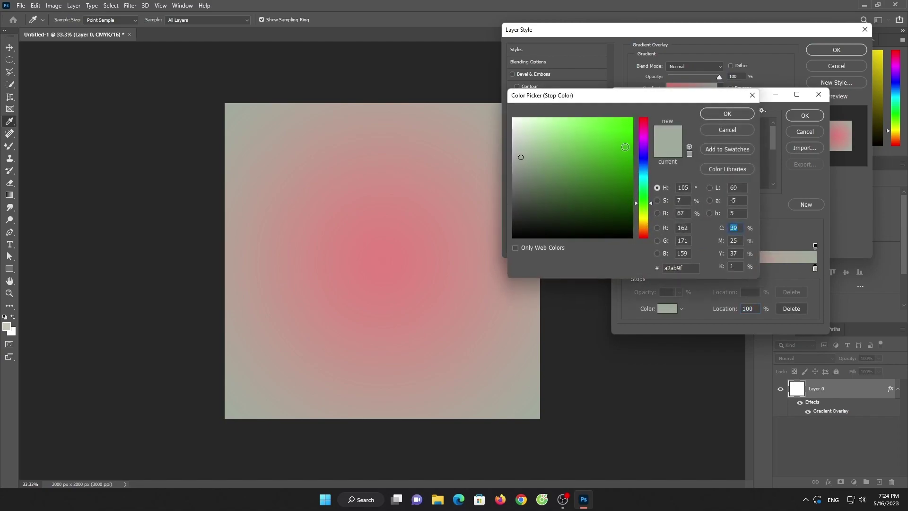
{"action": "left_click_drag", "start_coordinate": [641, 207], "coordinate": [644, 109]}
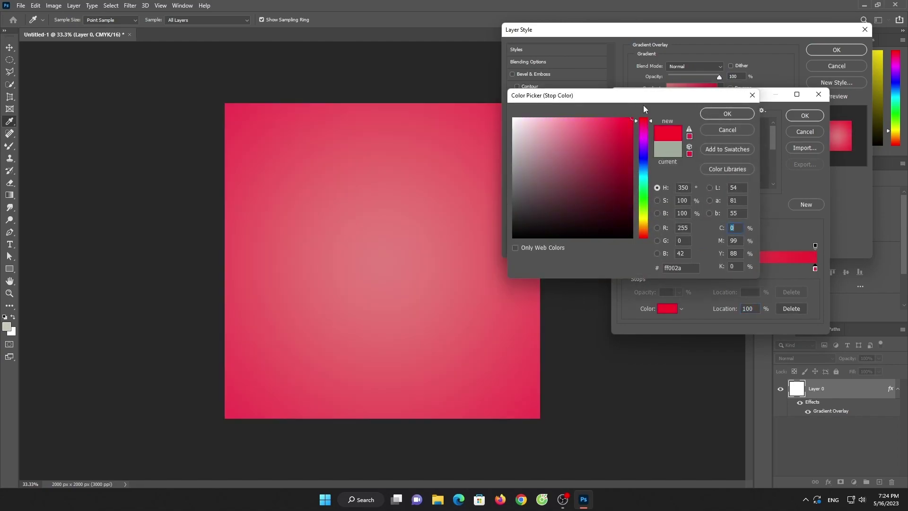
{"action": "left_click", "coordinate": [727, 114]}
{"action": "left_click", "coordinate": [803, 116]}
Step: Set the gradient's left stop to pale d9cccc and apply the overlay
{"action": "left_click", "coordinate": [696, 88]}
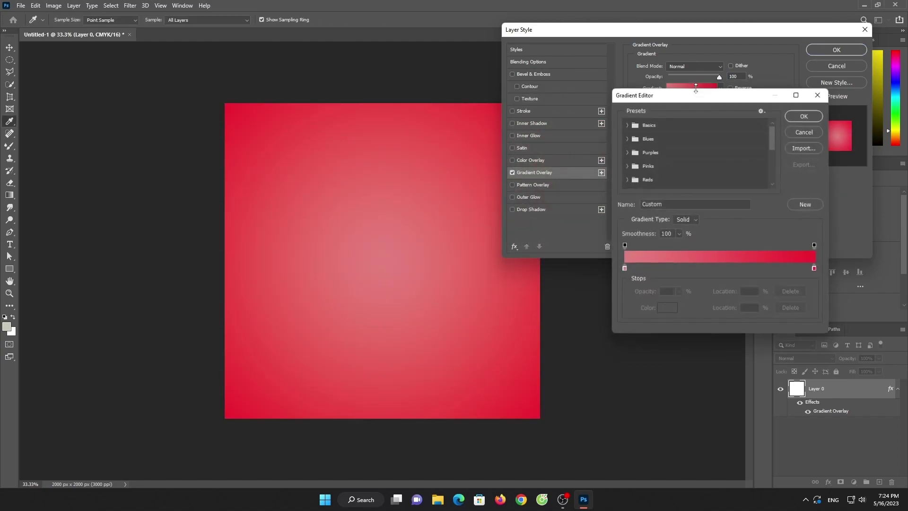
{"action": "left_click", "coordinate": [624, 268]}
{"action": "left_click", "coordinate": [666, 309]}
{"action": "left_click_drag", "start_coordinate": [546, 145], "coordinate": [519, 135]}
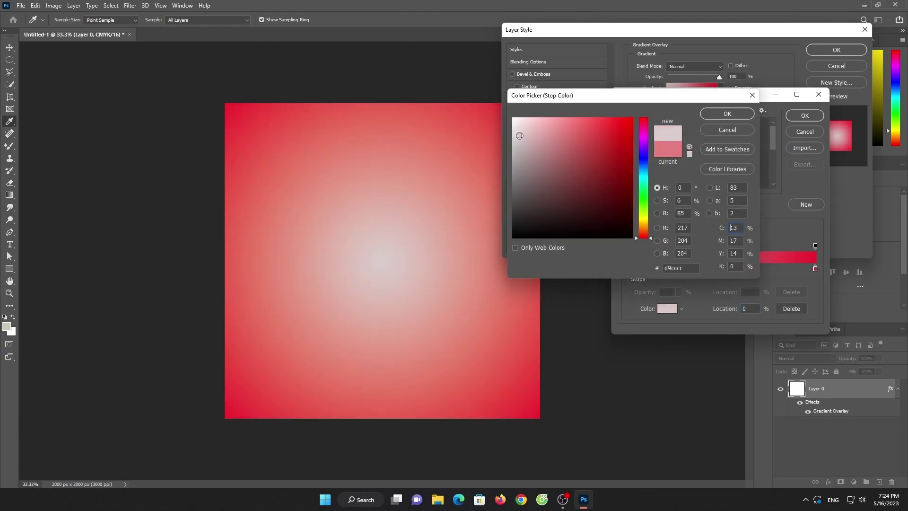
{"action": "left_click", "coordinate": [738, 113]}
{"action": "left_click", "coordinate": [804, 116]}
{"action": "left_click", "coordinate": [836, 50]}
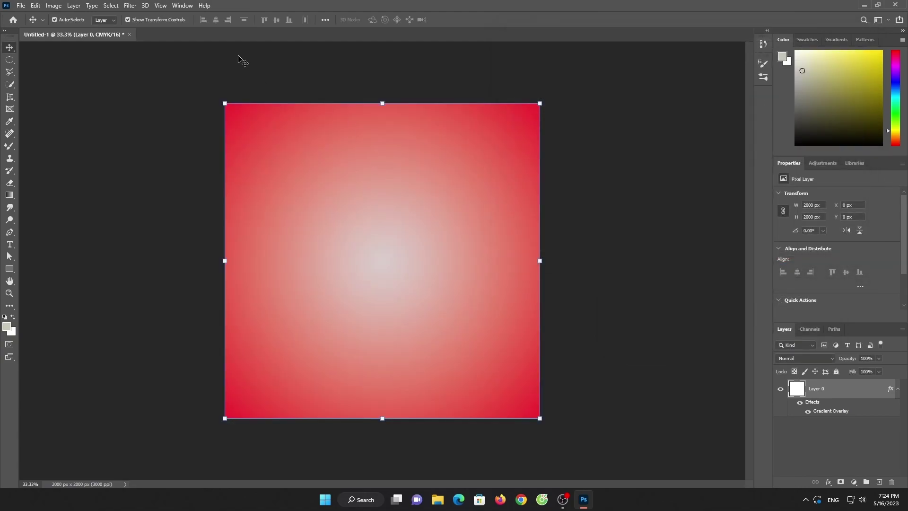
Step: Open the juice splash, whale and strawberry images from Downloads
{"action": "left_click", "coordinate": [21, 5]}
{"action": "left_click", "coordinate": [33, 26]}
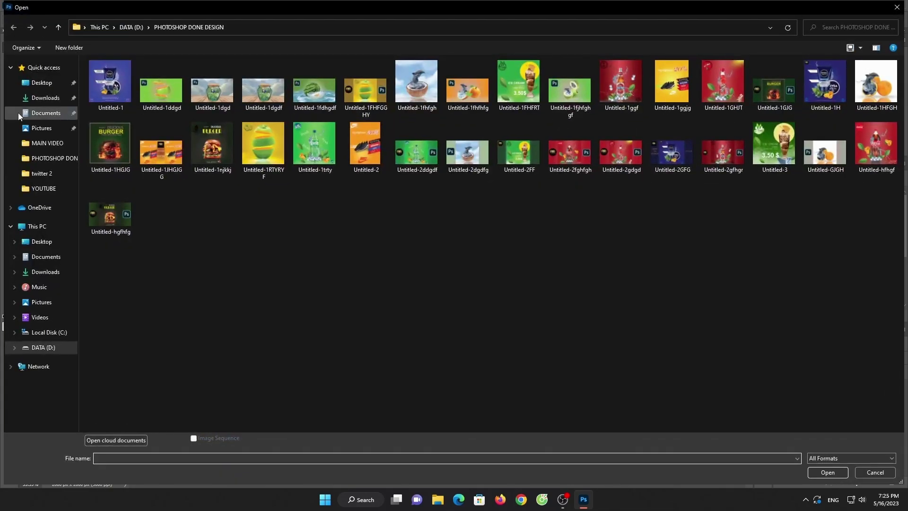
{"action": "left_click", "coordinate": [35, 102]}
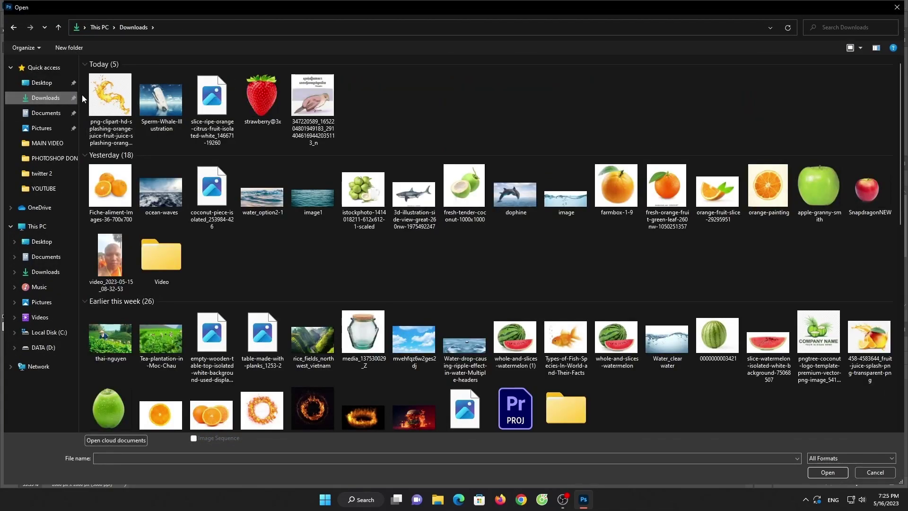
{"action": "left_click_drag", "start_coordinate": [81, 94], "coordinate": [195, 98]}
{"action": "left_click", "coordinate": [263, 97], "text": "ctrl"}
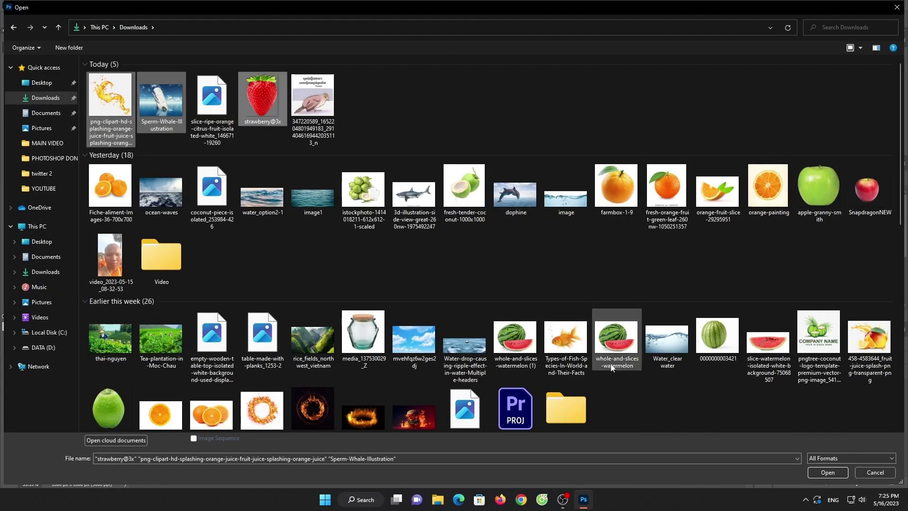
{"action": "left_click", "coordinate": [827, 472]}
Step: Dismiss the file error and bring up the orange juice splash document
{"action": "left_click", "coordinate": [446, 184]}
{"action": "left_click", "coordinate": [131, 36]}
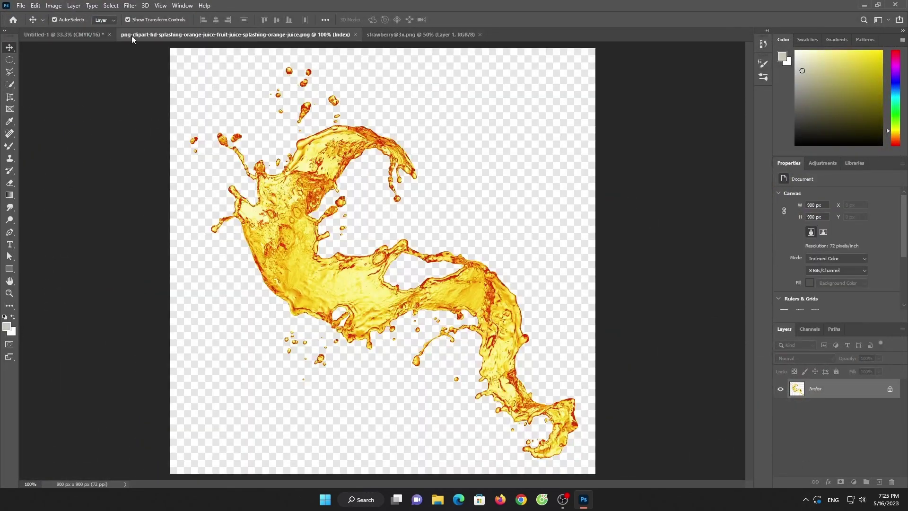
{"action": "left_click", "coordinate": [76, 40]}
{"action": "left_click", "coordinate": [234, 33]}
Step: Drag the strawberry onto the gradient canvas, accepting the bit-depth warning
{"action": "left_click", "coordinate": [387, 33]}
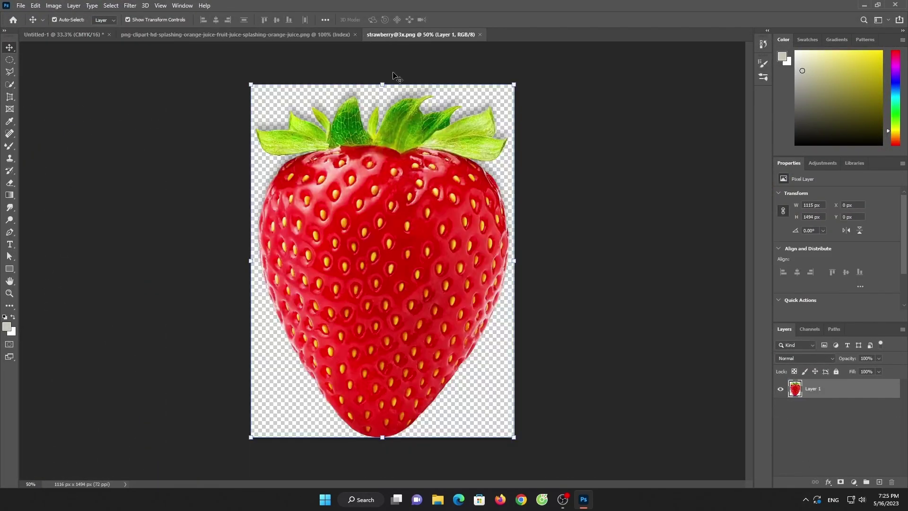
{"action": "left_click", "coordinate": [670, 327]}
{"action": "mouse_move", "coordinate": [355, 230]}
{"action": "left_mouse_down"}
{"action": "mouse_move", "coordinate": [382, 223]}
{"action": "mouse_move", "coordinate": [390, 244]}
{"action": "left_mouse_up"}
{"action": "left_click", "coordinate": [425, 193]}
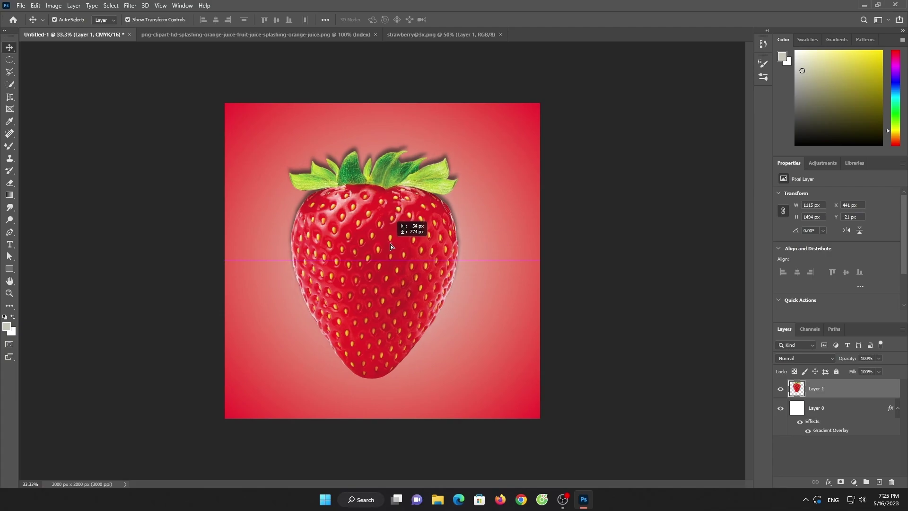
Step: Centre and scale the strawberry on the canvas, then select its layer
{"action": "left_click_drag", "start_coordinate": [368, 147], "coordinate": [385, 163]}
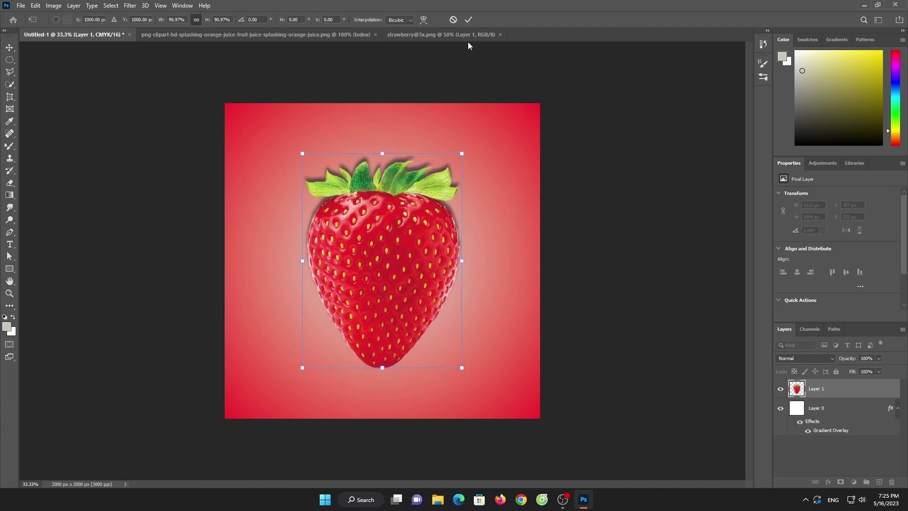
{"action": "left_click", "coordinate": [468, 19]}
{"action": "left_click_drag", "start_coordinate": [382, 367], "coordinate": [384, 384]}
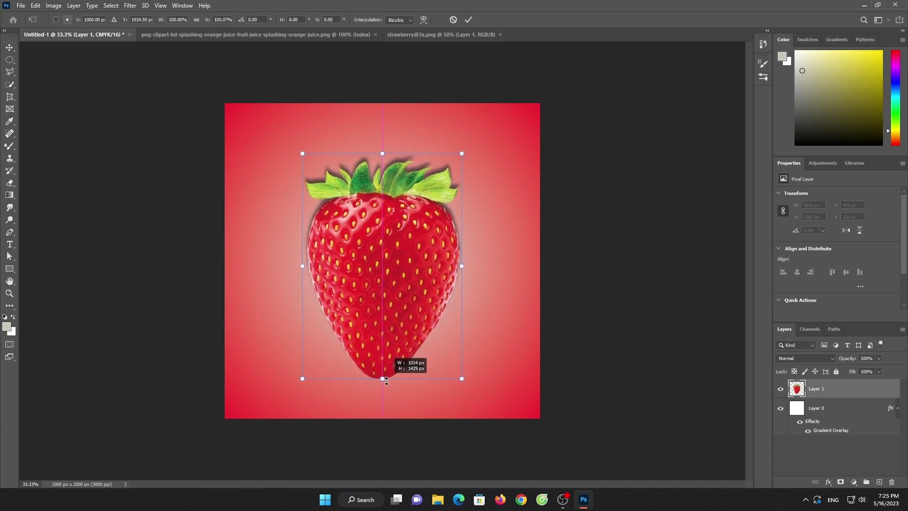
{"action": "left_click_drag", "start_coordinate": [401, 310], "coordinate": [404, 302]}
{"action": "left_click", "coordinate": [468, 19]}
{"action": "left_click", "coordinate": [458, 65]}
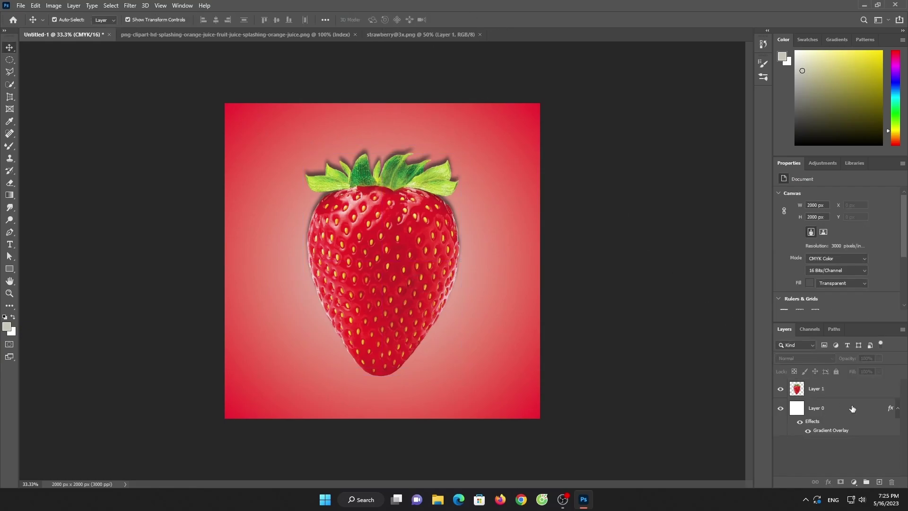
{"action": "left_click", "coordinate": [844, 390]}
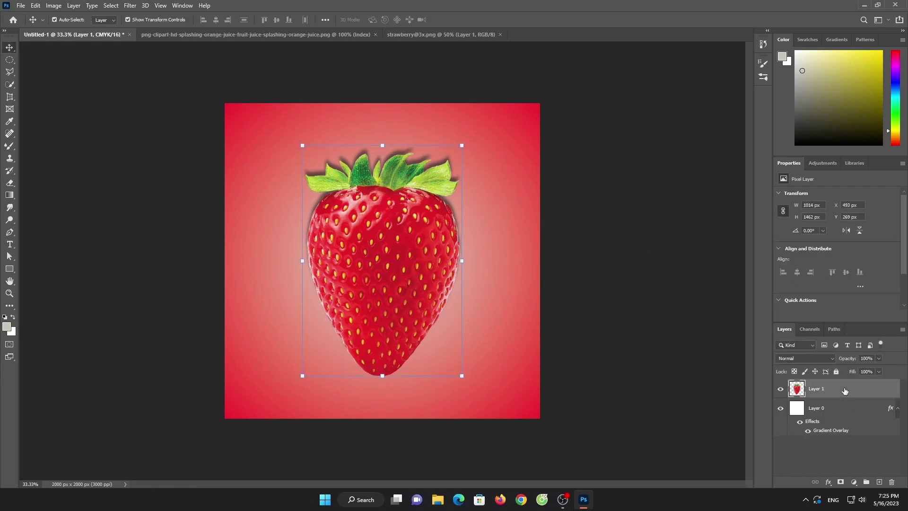
Step: Draw a curved Pen Tool path across the strawberry's middle around its top
{"action": "right_click", "coordinate": [10, 244]}
{"action": "left_click", "coordinate": [45, 232]}
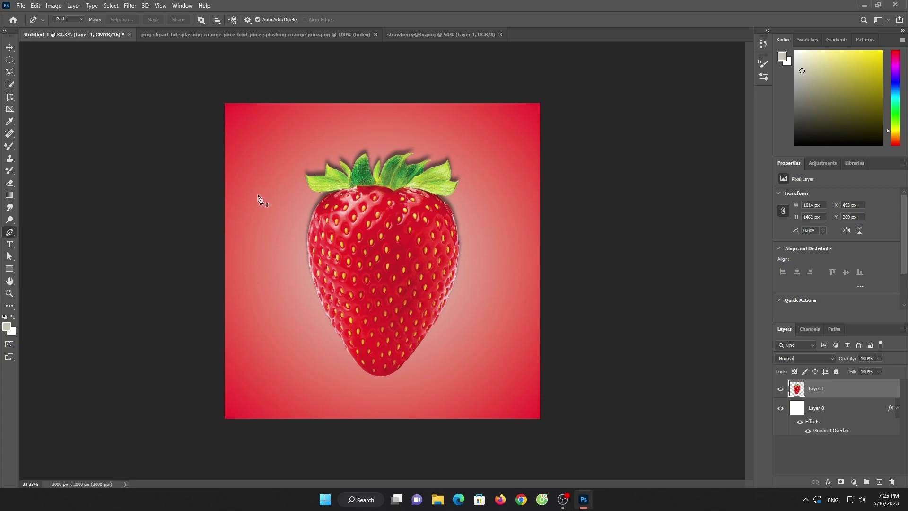
{"action": "left_click", "coordinate": [259, 210]}
{"action": "left_click", "coordinate": [384, 284]}
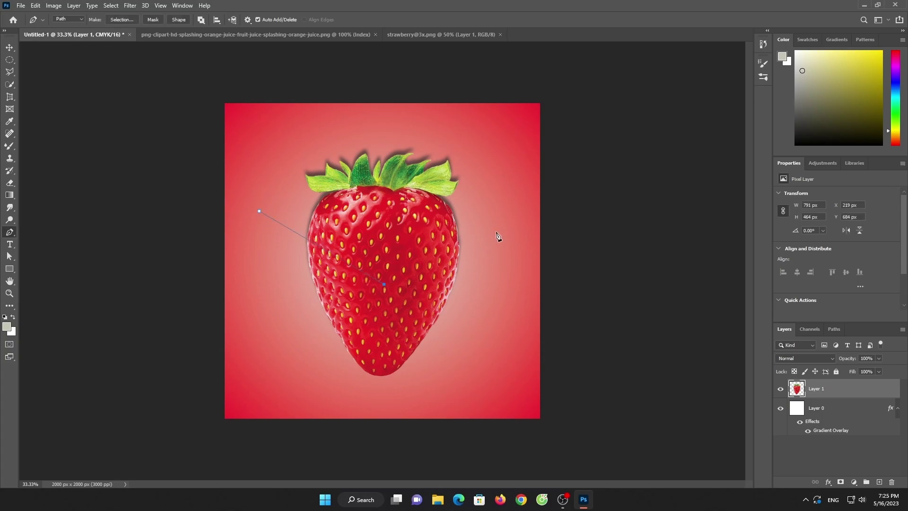
{"action": "left_click", "coordinate": [384, 285]}
{"action": "left_click_drag", "start_coordinate": [404, 285], "coordinate": [399, 299]}
{"action": "left_click_drag", "start_coordinate": [491, 224], "coordinate": [487, 134]}
Step: Convert the pen path into a selection with 0 feather
{"action": "right_click", "coordinate": [259, 205]}
{"action": "left_click", "coordinate": [283, 250]}
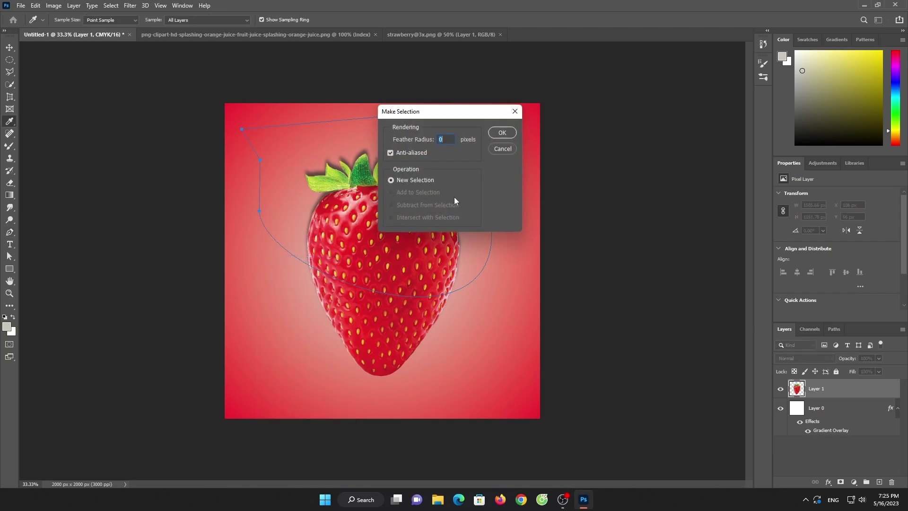
{"action": "left_click", "coordinate": [492, 137]}
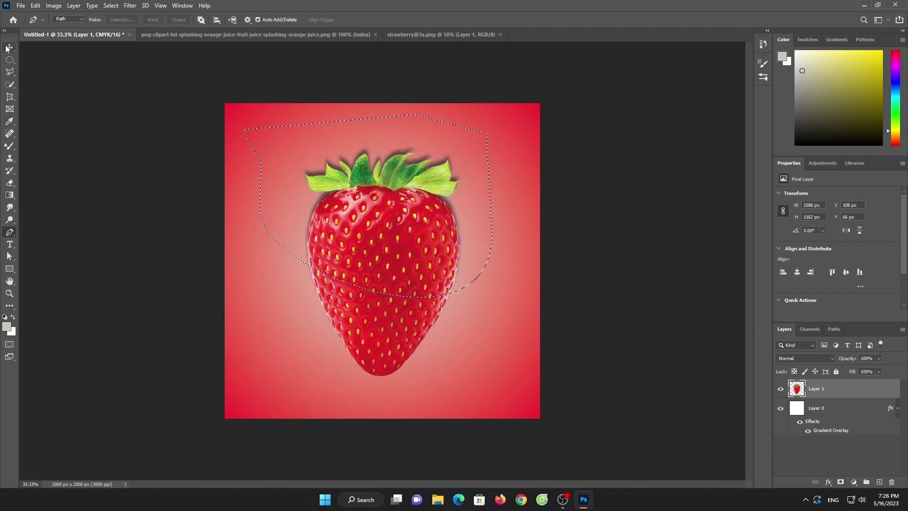
{"action": "left_click", "coordinate": [35, 5]}
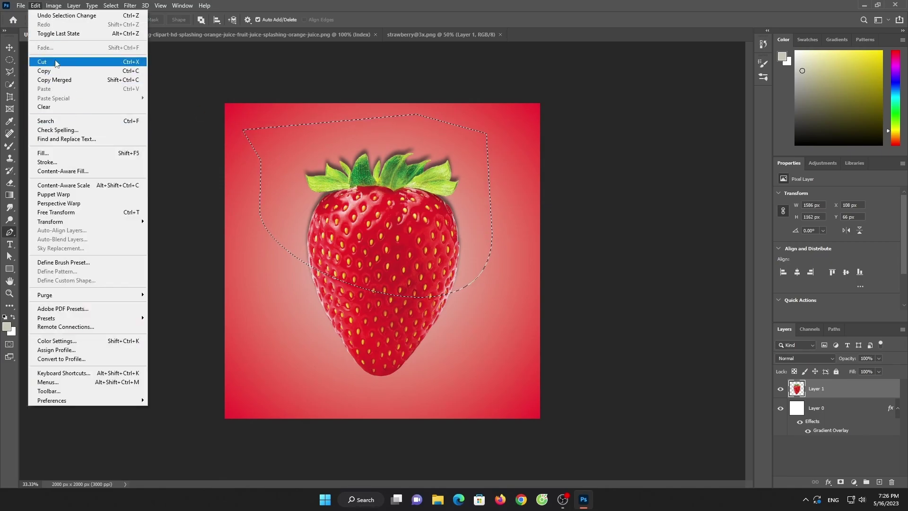
Step: Cut the strawberry top and paste it onto its own layer
{"action": "left_click", "coordinate": [56, 62]}
{"action": "left_click", "coordinate": [879, 483]}
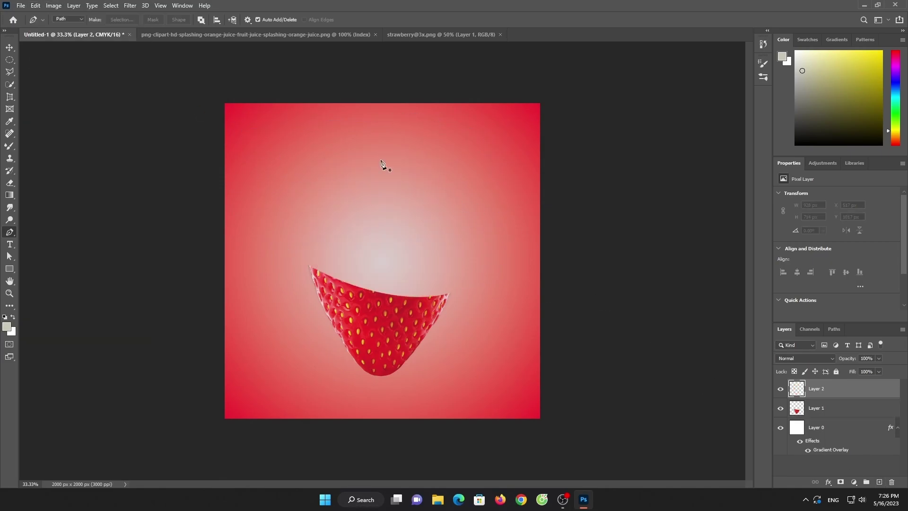
{"action": "right_click", "coordinate": [385, 163]}
{"action": "left_click", "coordinate": [36, 6]}
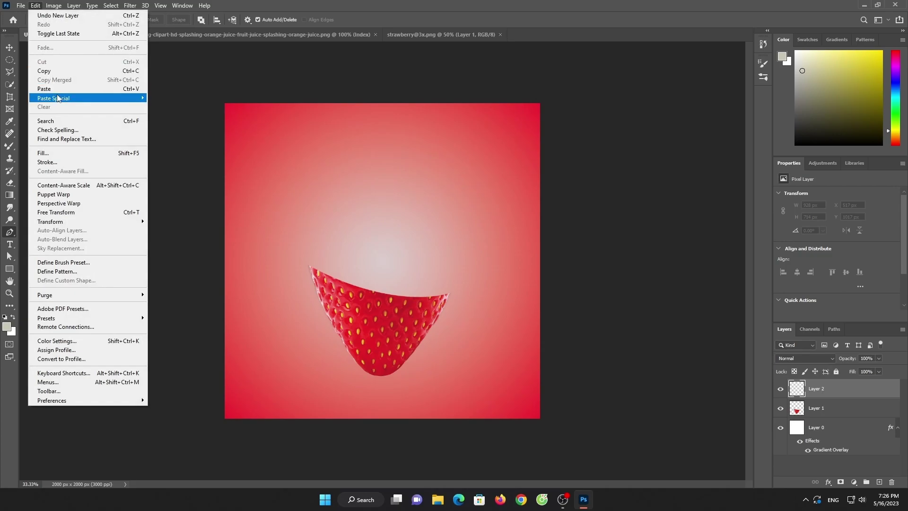
{"action": "left_click", "coordinate": [45, 88]}
Step: Rotate the top half about 90° to the upper right and move the bottom half lower left
{"action": "key", "text": "v"}
{"action": "left_click_drag", "start_coordinate": [378, 250], "coordinate": [382, 186]}
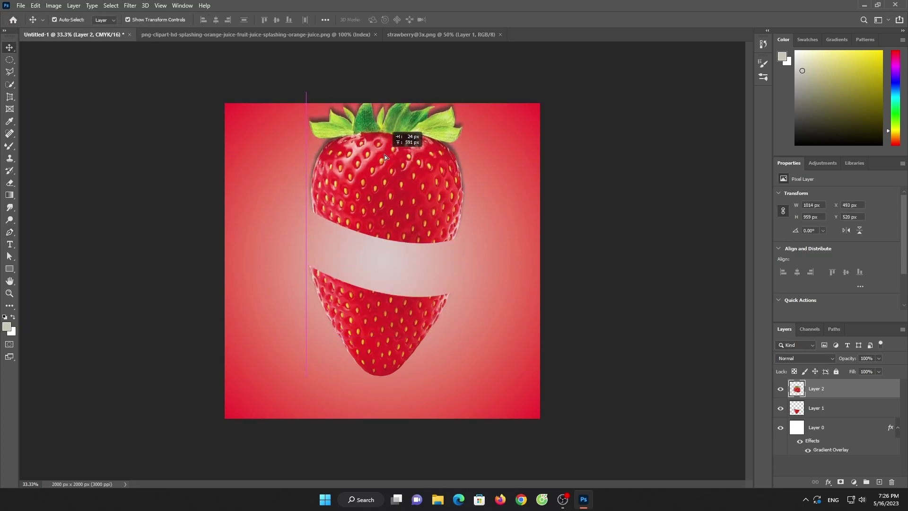
{"action": "left_click_drag", "start_coordinate": [476, 284], "coordinate": [350, 265]}
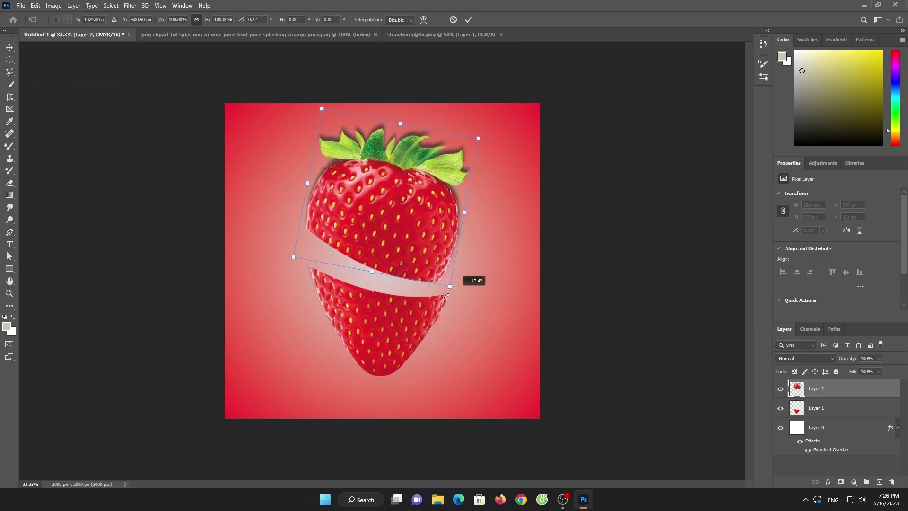
{"action": "left_click_drag", "start_coordinate": [406, 185], "coordinate": [473, 188]}
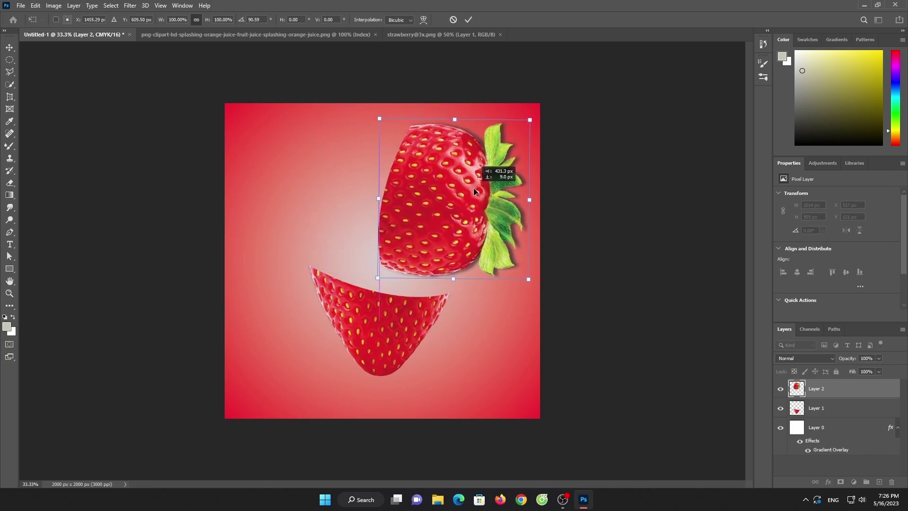
{"action": "left_click", "coordinate": [468, 20]}
{"action": "mouse_move", "coordinate": [361, 306]}
{"action": "left_mouse_down"}
{"action": "mouse_move", "coordinate": [368, 352]}
{"action": "mouse_move", "coordinate": [287, 344]}
{"action": "left_mouse_up"}
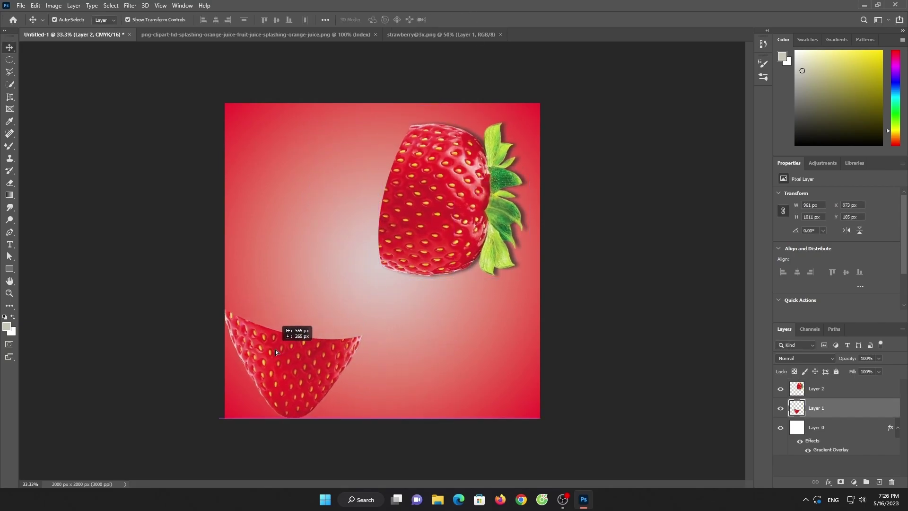
Step: Open the orange-painting.jpg image
{"action": "left_click", "coordinate": [648, 127]}
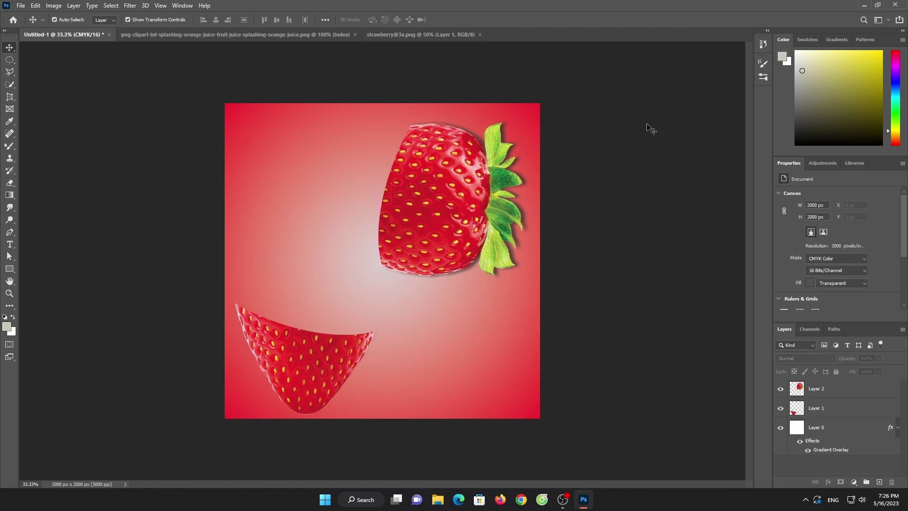
{"action": "left_click", "coordinate": [19, 7]}
{"action": "left_click", "coordinate": [32, 24]}
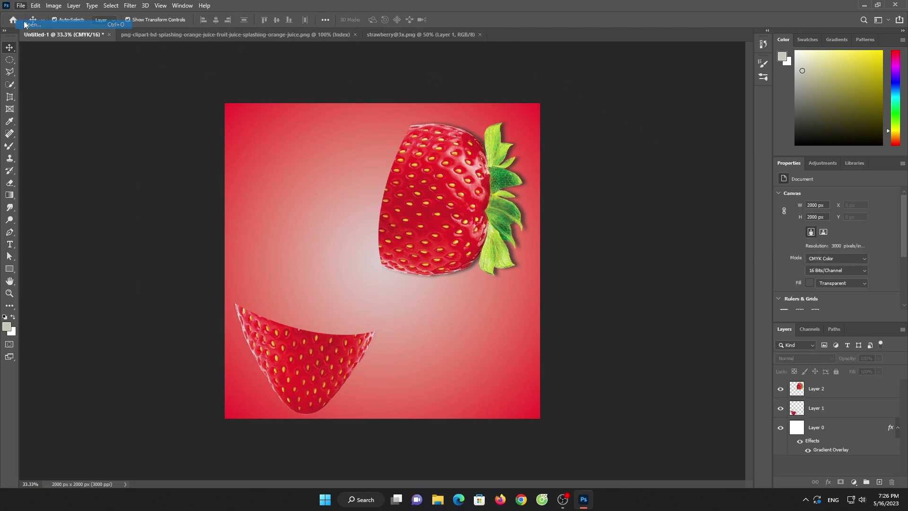
{"action": "scroll", "coordinate": [497, 207], "scroll_direction": "down", "scroll_amount": 5}
{"action": "scroll", "coordinate": [497, 207], "scroll_direction": "up", "scroll_amount": 5}
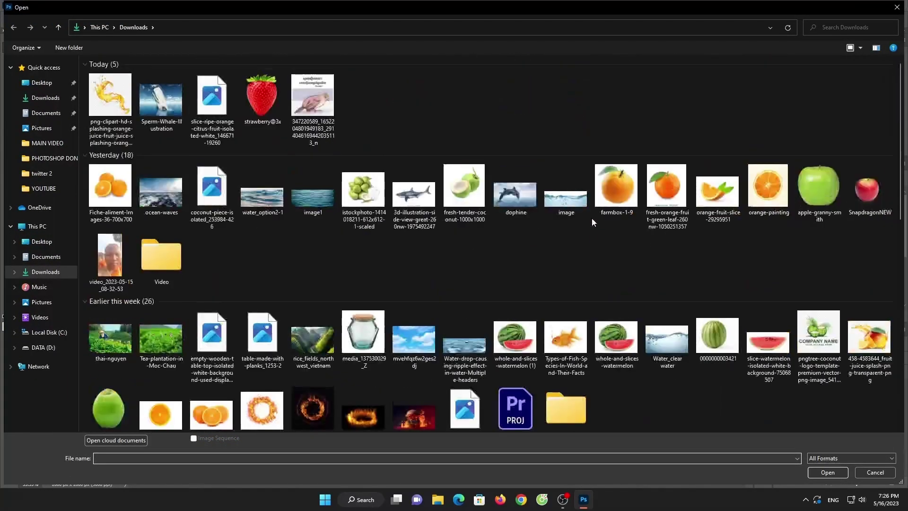
{"action": "key", "text": "Escape"}
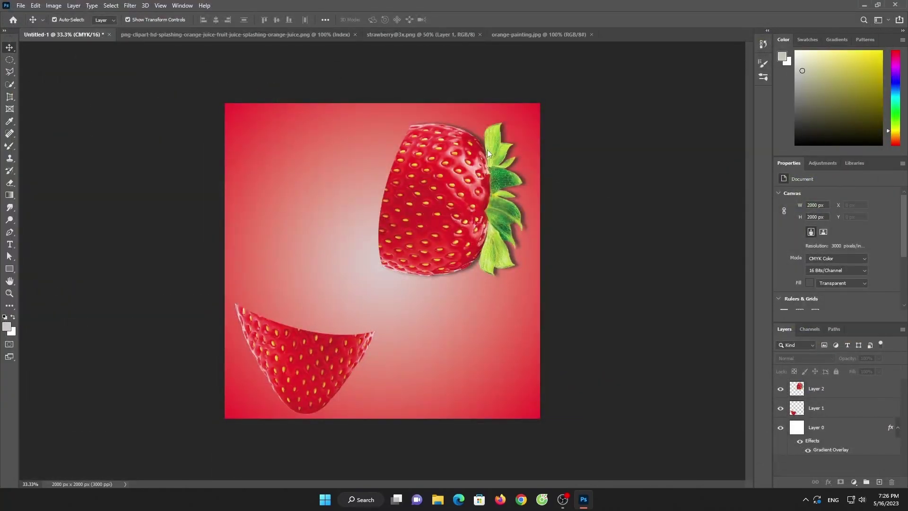
Step: Quick-select the orange slice and drag it into the strawberry composition as Layer 3
{"action": "left_click", "coordinate": [10, 85]}
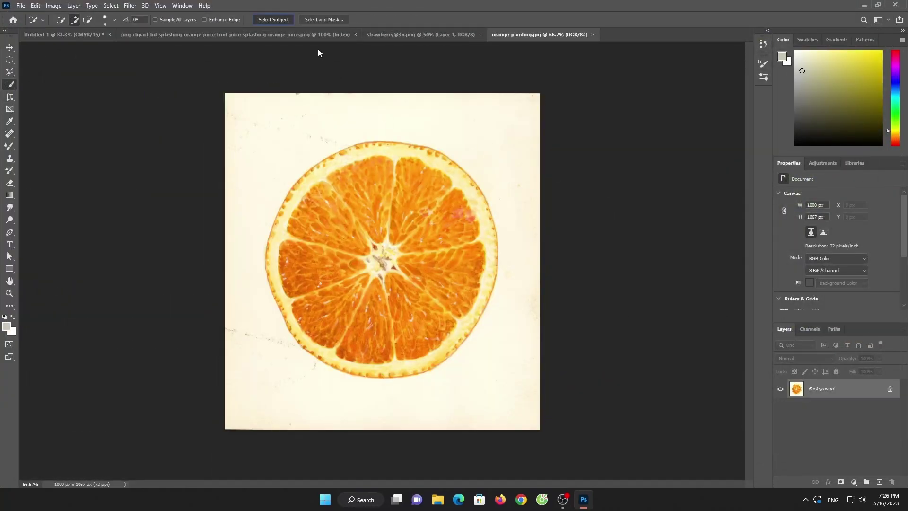
{"action": "left_click", "coordinate": [397, 175]}
{"action": "key", "text": "v"}
{"action": "left_click_drag", "start_coordinate": [396, 175], "coordinate": [152, 33]}
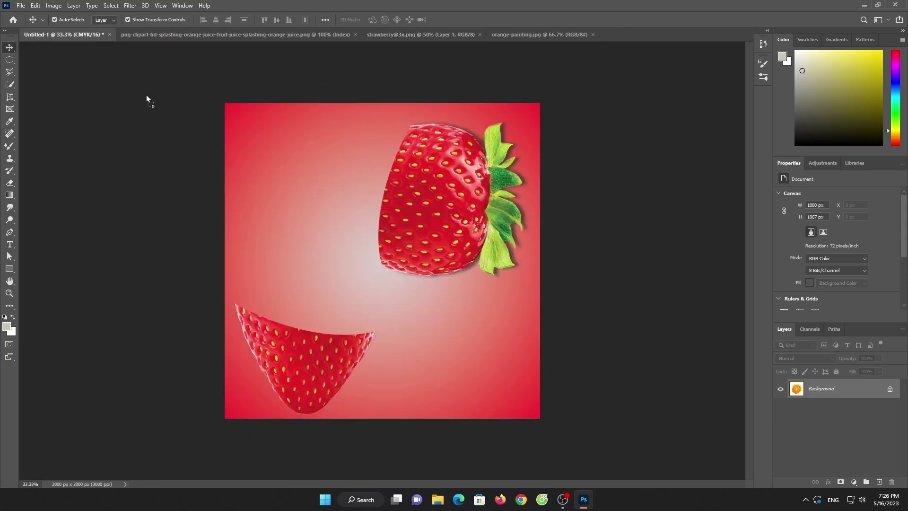
{"action": "left_click_drag", "start_coordinate": [424, 40], "coordinate": [364, 190]}
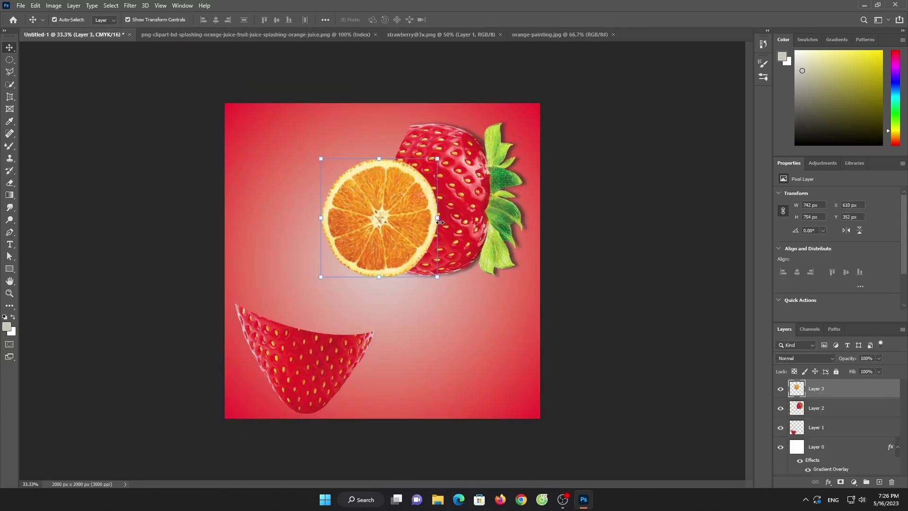
Step: Squash the orange slice into a narrow oval tilted about 17° on the strawberry's left edge
{"action": "left_click_drag", "start_coordinate": [440, 222], "coordinate": [356, 220]}
{"action": "left_click_drag", "start_coordinate": [359, 287], "coordinate": [351, 270]}
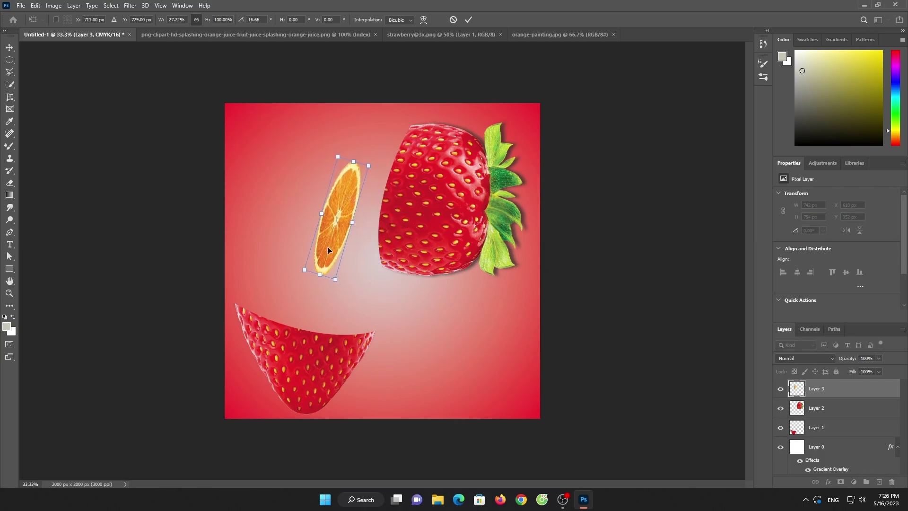
{"action": "left_click_drag", "start_coordinate": [327, 239], "coordinate": [382, 203]}
{"action": "left_click_drag", "start_coordinate": [360, 233], "coordinate": [353, 259]}
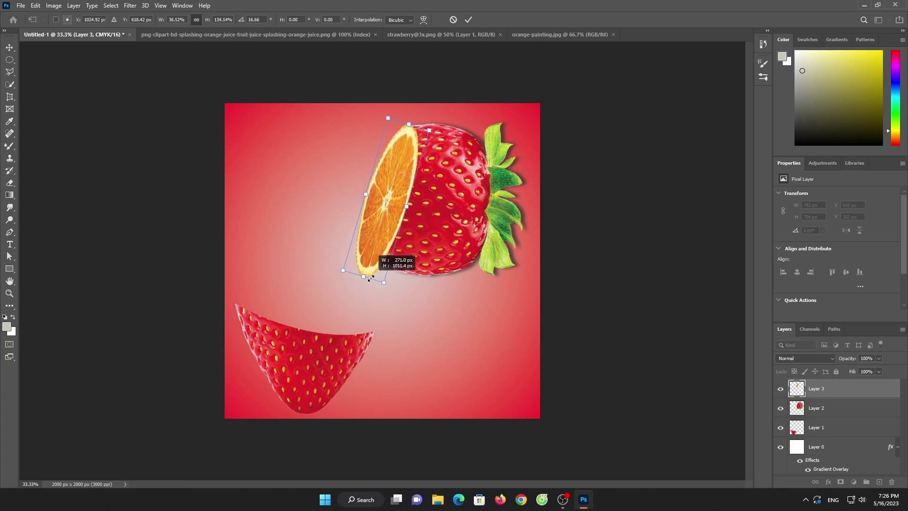
{"action": "left_click_drag", "start_coordinate": [376, 230], "coordinate": [398, 235]}
{"action": "left_click_drag", "start_coordinate": [420, 126], "coordinate": [418, 119]}
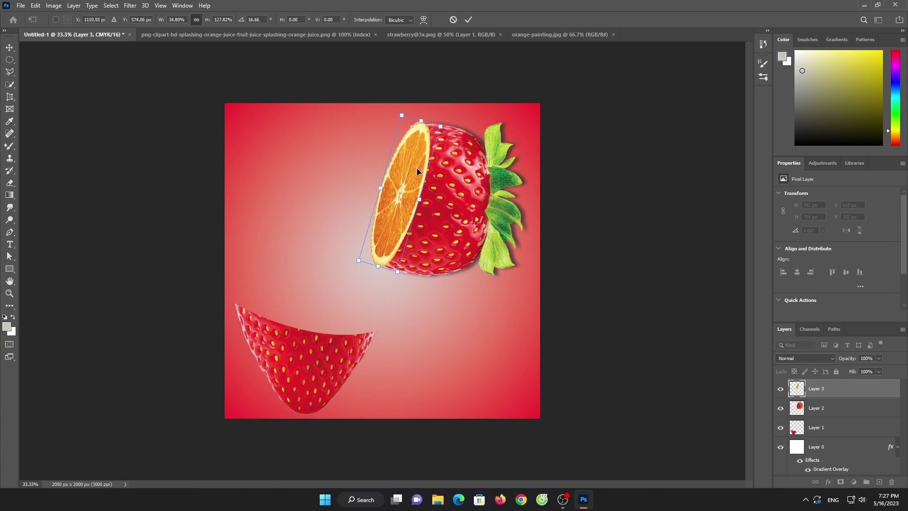
{"action": "left_click_drag", "start_coordinate": [416, 168], "coordinate": [413, 169]}
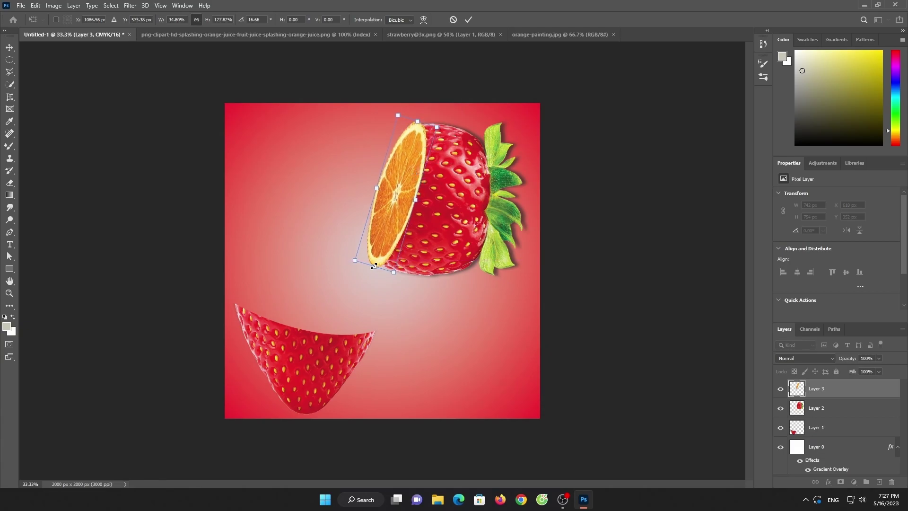
{"action": "left_click_drag", "start_coordinate": [374, 266], "coordinate": [375, 267]}
{"action": "left_click_drag", "start_coordinate": [416, 121], "coordinate": [425, 114]}
{"action": "key", "text": "Return"}
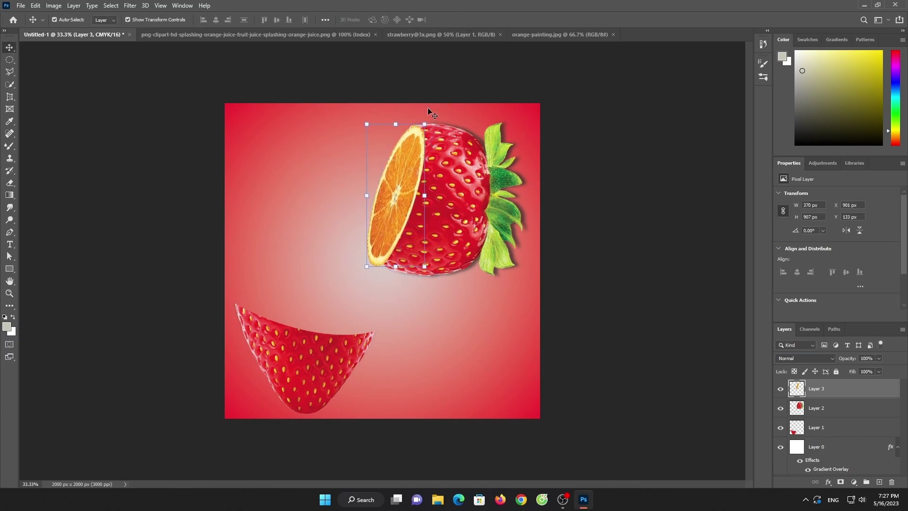
Step: Refine the orange slice's size and position flush against the top strawberry half
{"action": "left_click", "coordinate": [457, 287]}
{"action": "scroll", "coordinate": [397, 271], "scroll_direction": "up", "scroll_amount": 5}
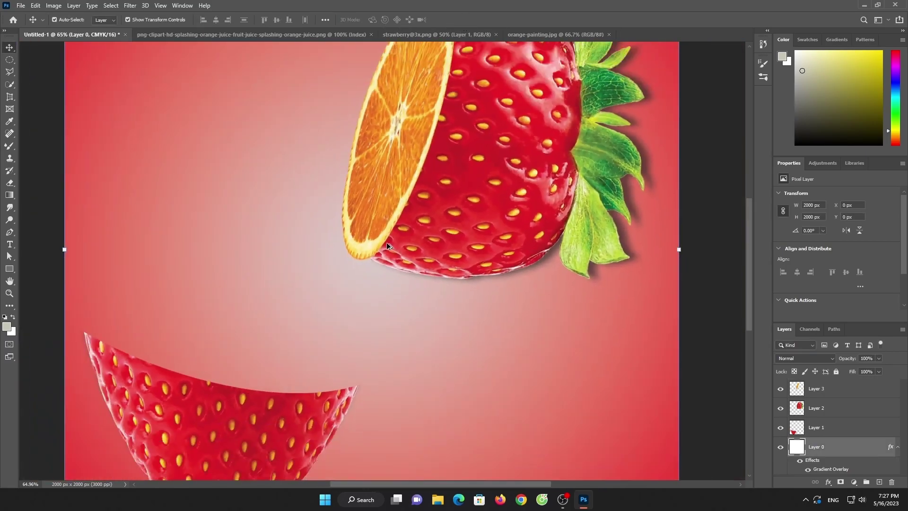
{"action": "left_click", "coordinate": [380, 222]}
{"action": "left_click_drag", "start_coordinate": [398, 262], "coordinate": [400, 263]}
{"action": "left_click_drag", "start_coordinate": [370, 225], "coordinate": [382, 222]}
{"action": "scroll", "coordinate": [387, 211], "scroll_direction": "down", "scroll_amount": 3}
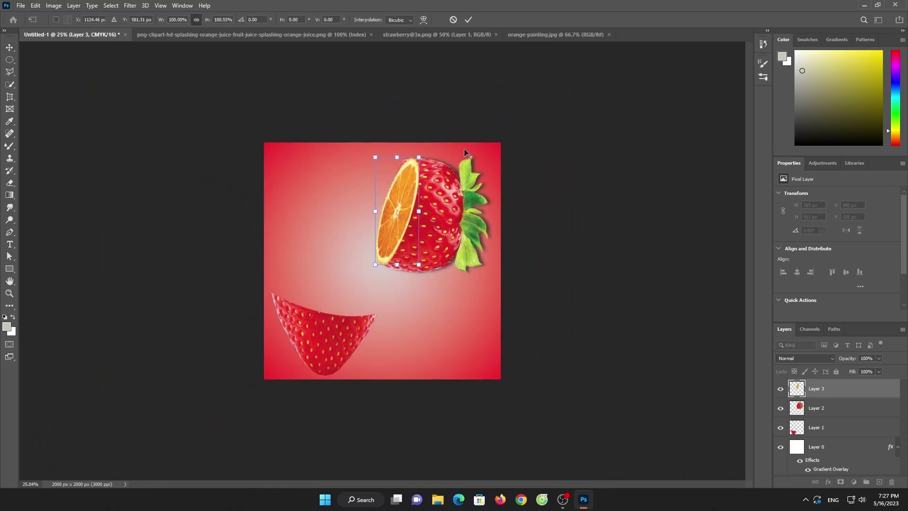
{"action": "key", "text": "Return"}
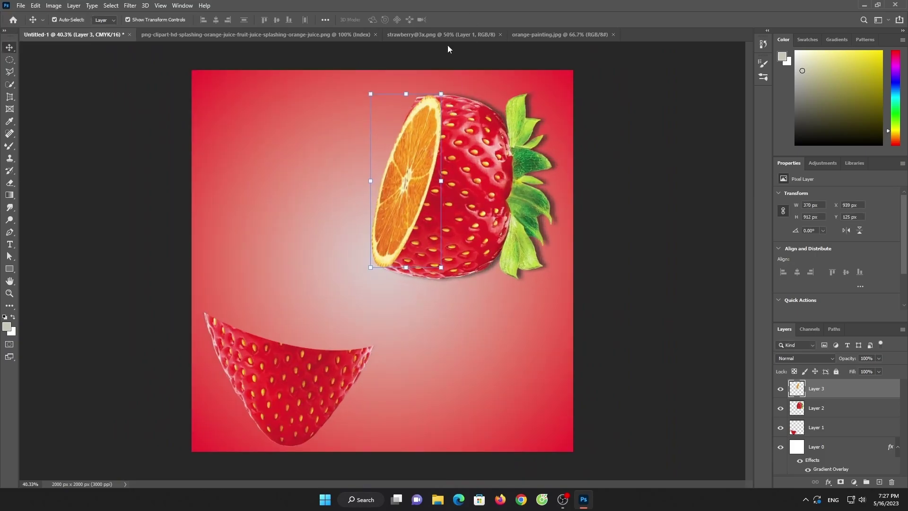
{"action": "scroll", "coordinate": [426, 95], "scroll_direction": "up", "scroll_amount": 3}
{"action": "scroll", "coordinate": [435, 142], "scroll_direction": "up", "scroll_amount": 3}
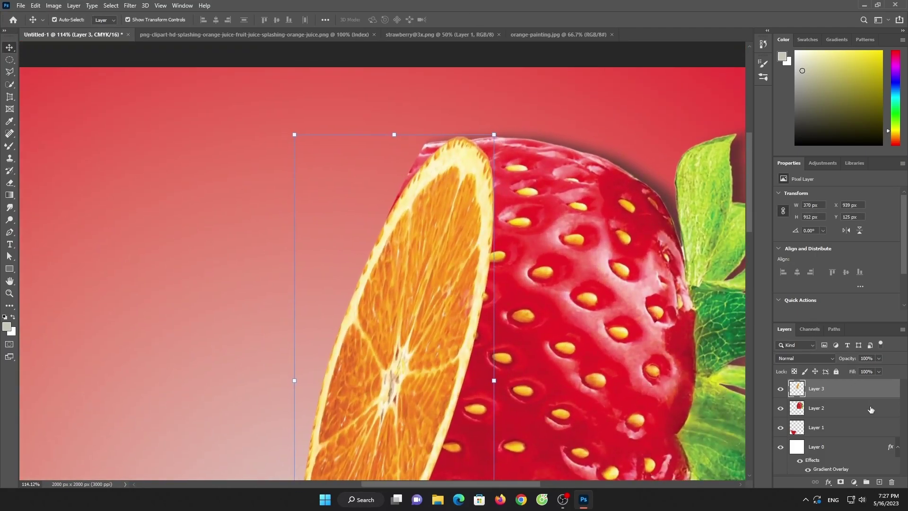
{"action": "left_click", "coordinate": [834, 409]}
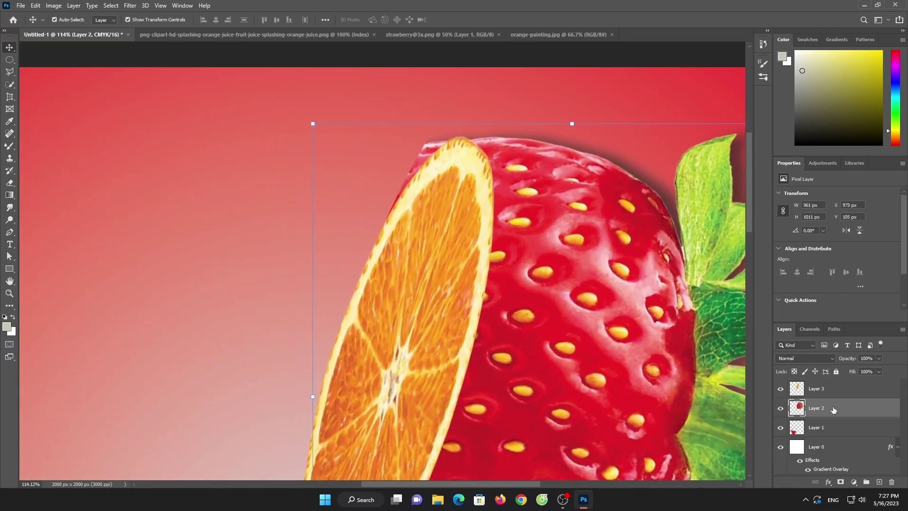
{"action": "left_click", "coordinate": [11, 184]}
{"action": "right_click", "coordinate": [10, 185]}
{"action": "left_click", "coordinate": [42, 182]}
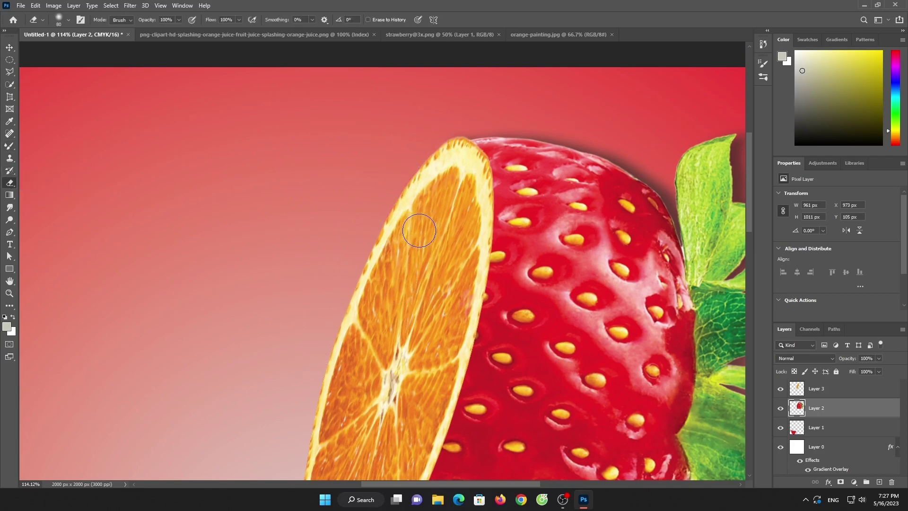
{"action": "mouse_move", "coordinate": [380, 293]}
{"action": "left_mouse_down"}
{"action": "mouse_move", "coordinate": [393, 283]}
{"action": "mouse_move", "coordinate": [415, 81]}
{"action": "left_mouse_up"}
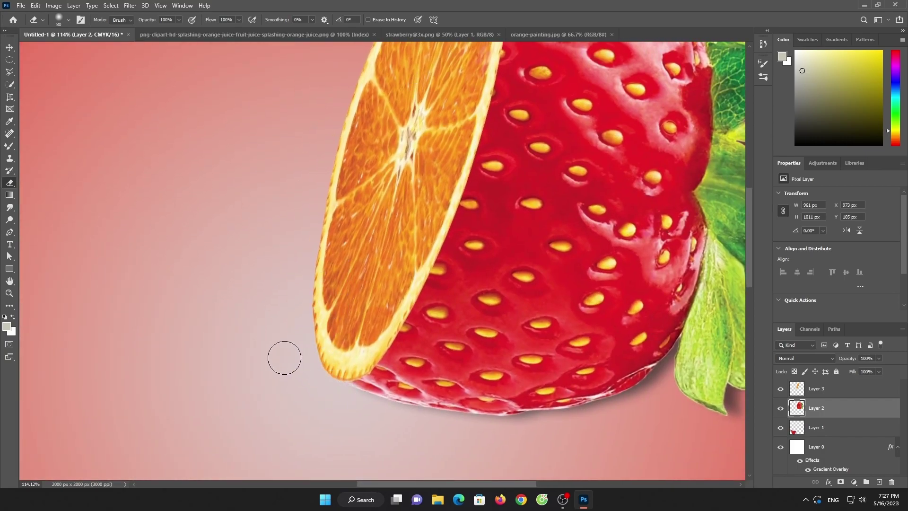
{"action": "scroll", "coordinate": [284, 358], "scroll_direction": "down", "scroll_amount": 5}
{"action": "left_click", "coordinate": [441, 34]}
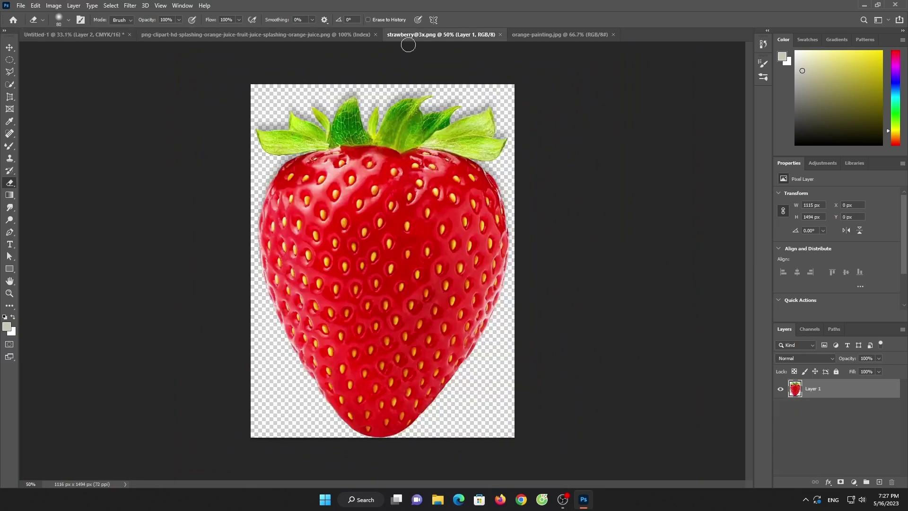
Step: Bring a second orange in, tilted about 13° and widened over the lower half's top
{"action": "left_click", "coordinate": [529, 34]}
{"action": "left_click", "coordinate": [10, 47]}
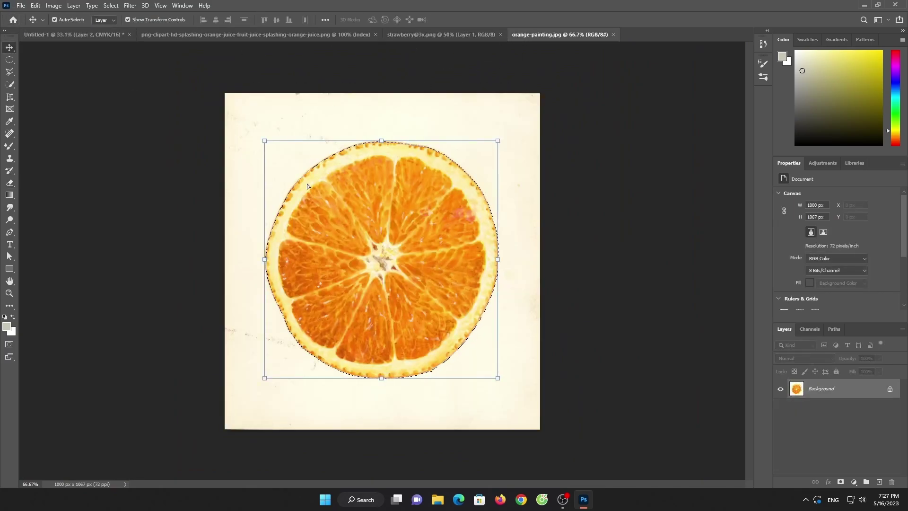
{"action": "mouse_move", "coordinate": [308, 184]}
{"action": "left_mouse_down"}
{"action": "mouse_move", "coordinate": [309, 259]}
{"action": "mouse_move", "coordinate": [330, 332]}
{"action": "left_mouse_up"}
{"action": "left_click_drag", "start_coordinate": [393, 360], "coordinate": [388, 371]}
{"action": "mouse_move", "coordinate": [307, 334]}
{"action": "left_mouse_down"}
{"action": "mouse_move", "coordinate": [313, 340]}
{"action": "mouse_move", "coordinate": [298, 318]}
{"action": "left_mouse_up"}
{"action": "mouse_move", "coordinate": [350, 329]}
{"action": "left_mouse_down"}
{"action": "mouse_move", "coordinate": [377, 332]}
{"action": "mouse_move", "coordinate": [330, 331]}
{"action": "mouse_move", "coordinate": [379, 331]}
{"action": "left_mouse_up"}
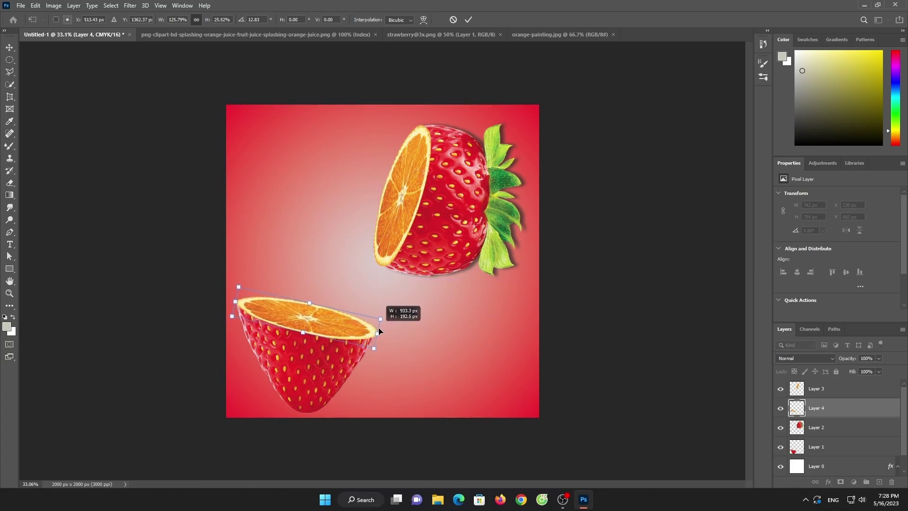
{"action": "left_click", "coordinate": [467, 20]}
Step: Narrow the second orange slice from both sides and settle it on the lower strawberry
{"action": "scroll", "coordinate": [385, 320], "scroll_direction": "up", "scroll_amount": 3}
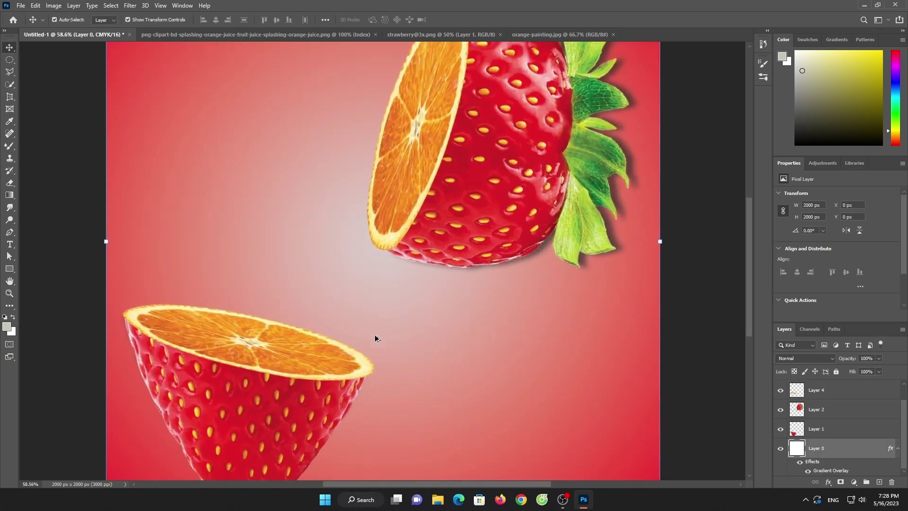
{"action": "left_click_drag", "start_coordinate": [375, 344], "coordinate": [370, 342]}
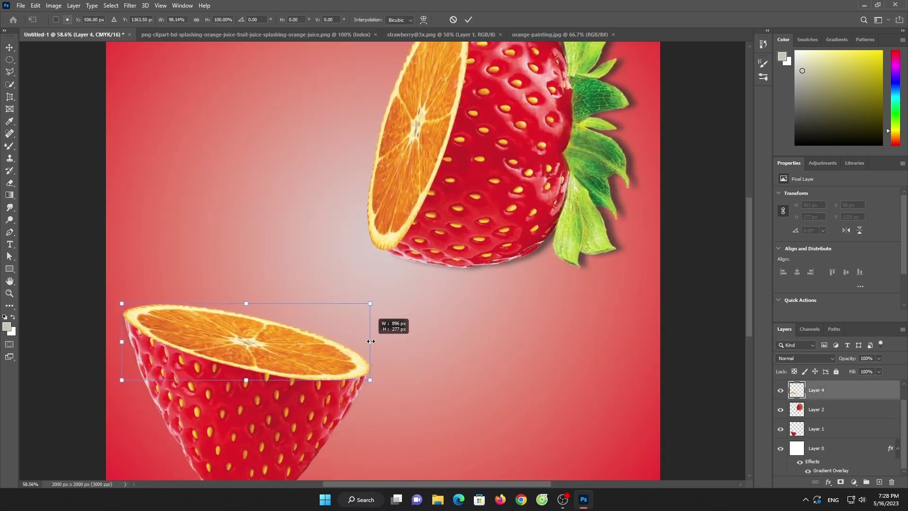
{"action": "left_click_drag", "start_coordinate": [124, 345], "coordinate": [122, 340]}
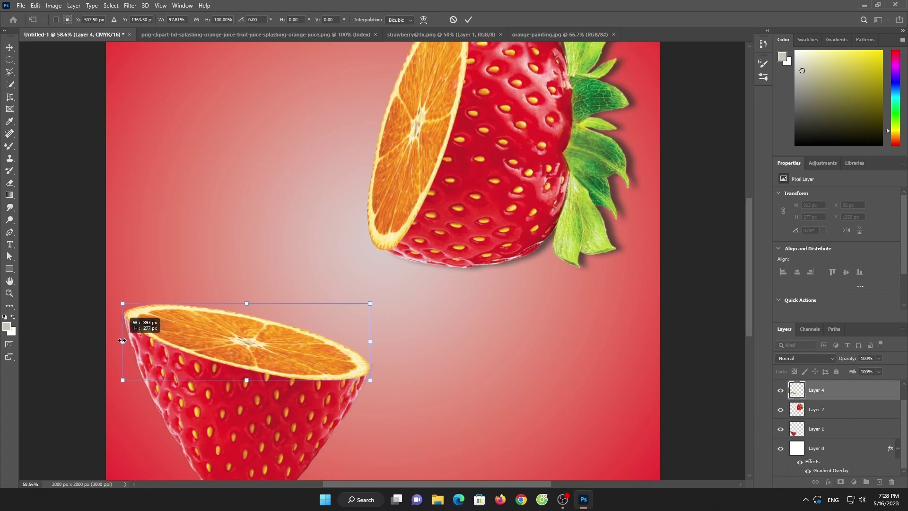
{"action": "left_click", "coordinate": [468, 20]}
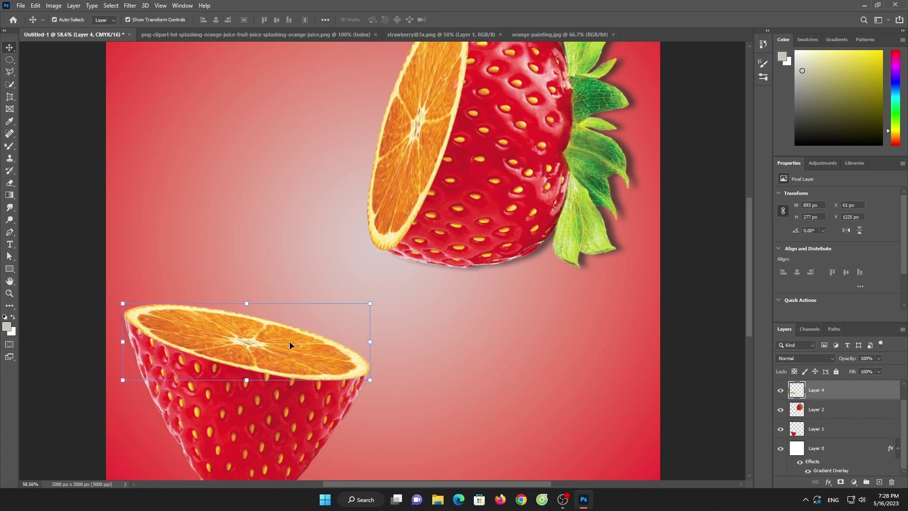
{"action": "left_click_drag", "start_coordinate": [290, 342], "coordinate": [289, 342]}
{"action": "left_click", "coordinate": [118, 205]}
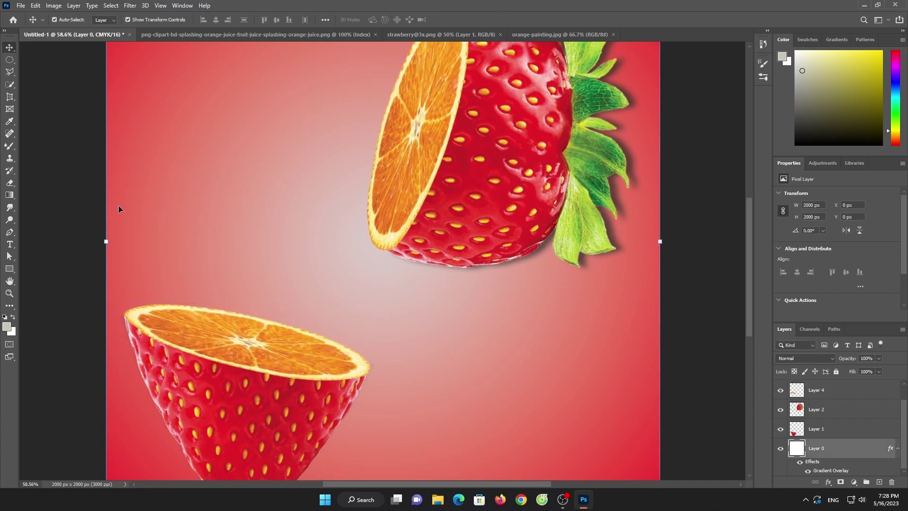
Step: Select the Eraser and Layer 1, then nudge the juice splash slightly right and down
{"action": "left_click", "coordinate": [12, 184]}
{"action": "left_click", "coordinate": [810, 430]}
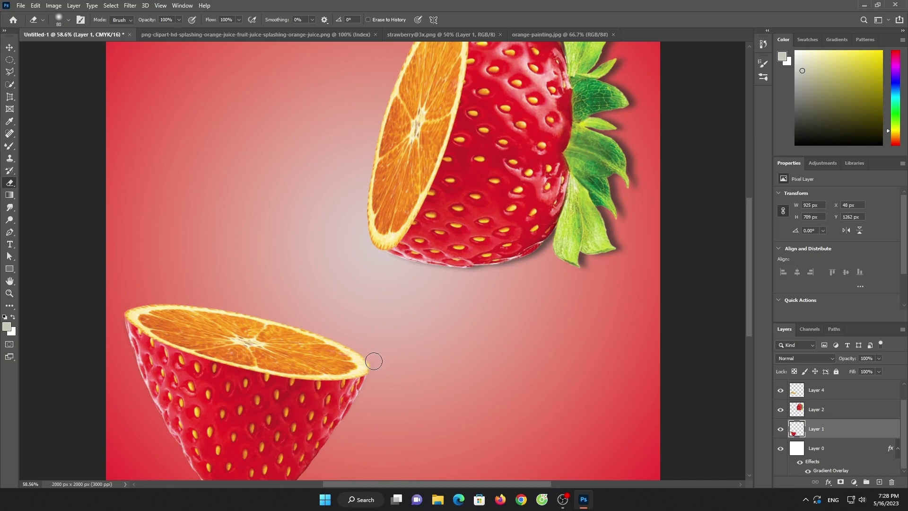
{"action": "scroll", "coordinate": [360, 312], "scroll_direction": "down", "scroll_amount": 3}
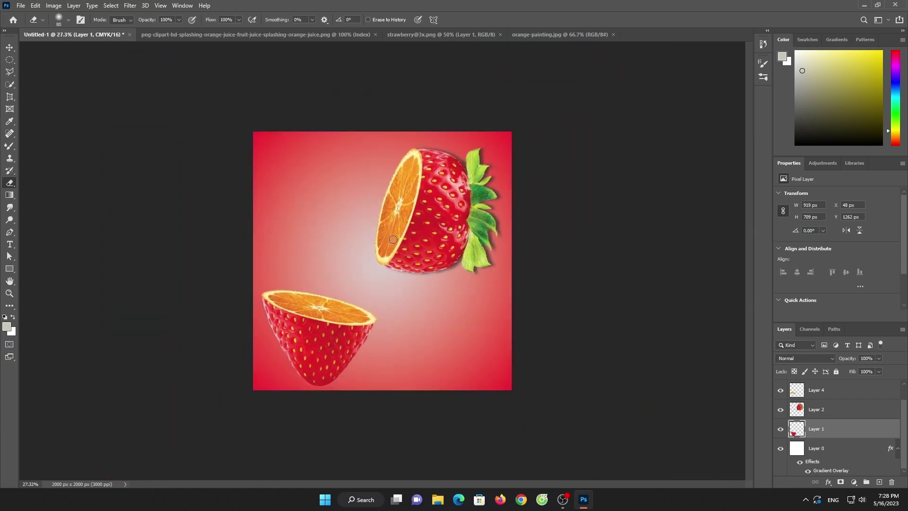
{"action": "left_click", "coordinate": [317, 34]}
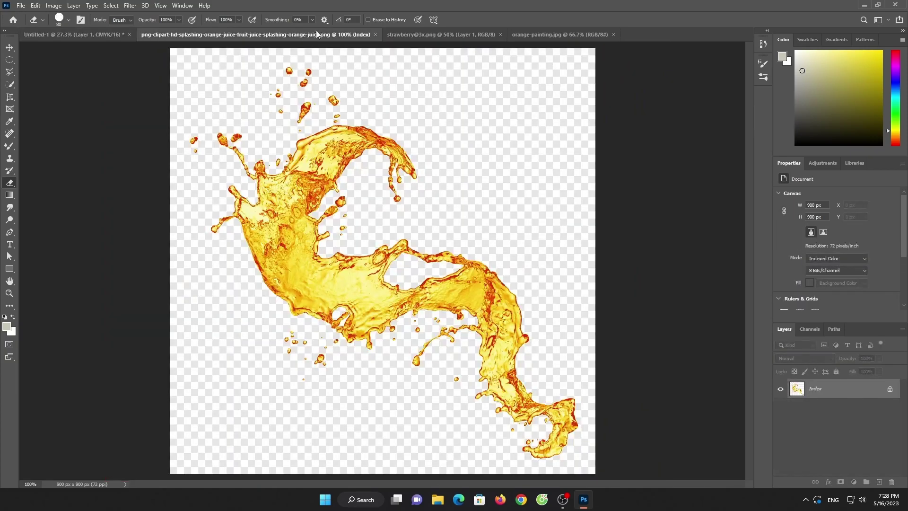
{"action": "left_click", "coordinate": [10, 47]}
{"action": "left_click_drag", "start_coordinate": [335, 241], "coordinate": [344, 249]}
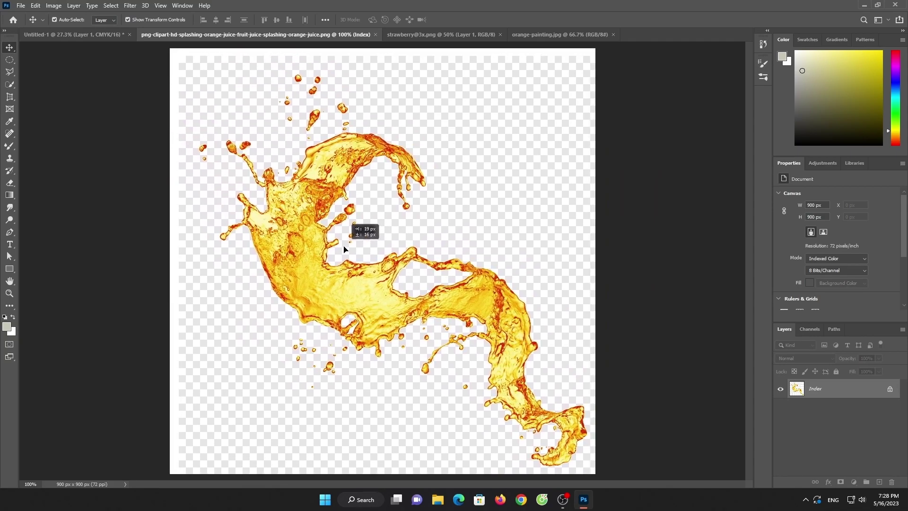
{"action": "left_click", "coordinate": [416, 34]}
{"action": "left_click", "coordinate": [504, 35]}
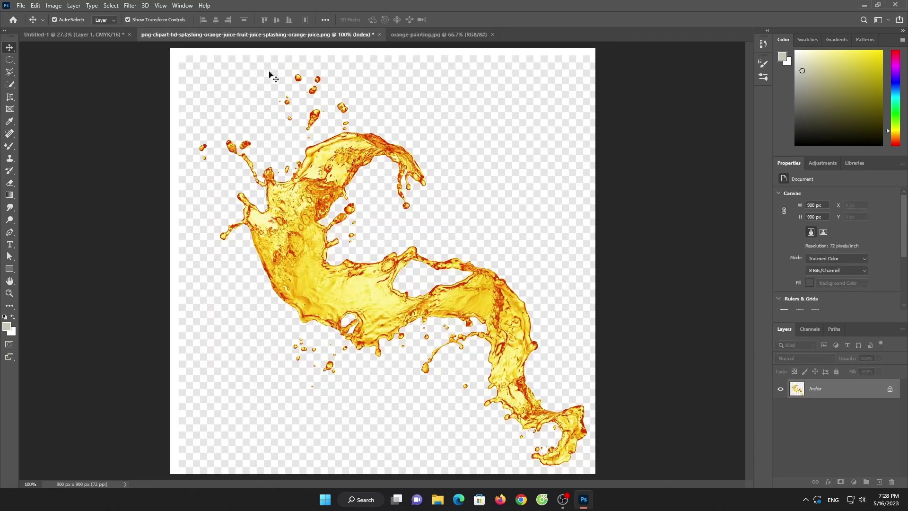
{"action": "left_click", "coordinate": [27, 7]}
{"action": "left_click", "coordinate": [29, 26]}
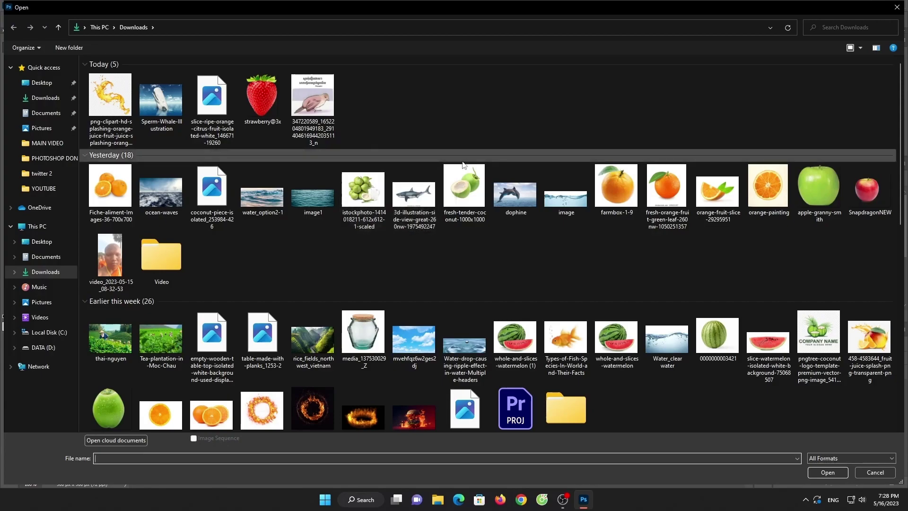
Step: Open dophine.jpg, Select Subject the dolphins, and drag them enlarged into Untitled-1
{"action": "double_click", "coordinate": [528, 177]}
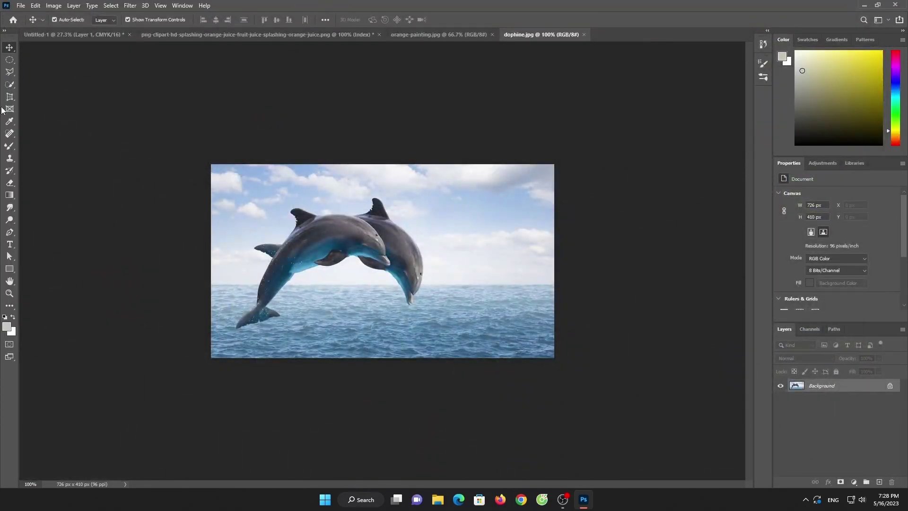
{"action": "left_click", "coordinate": [9, 84]}
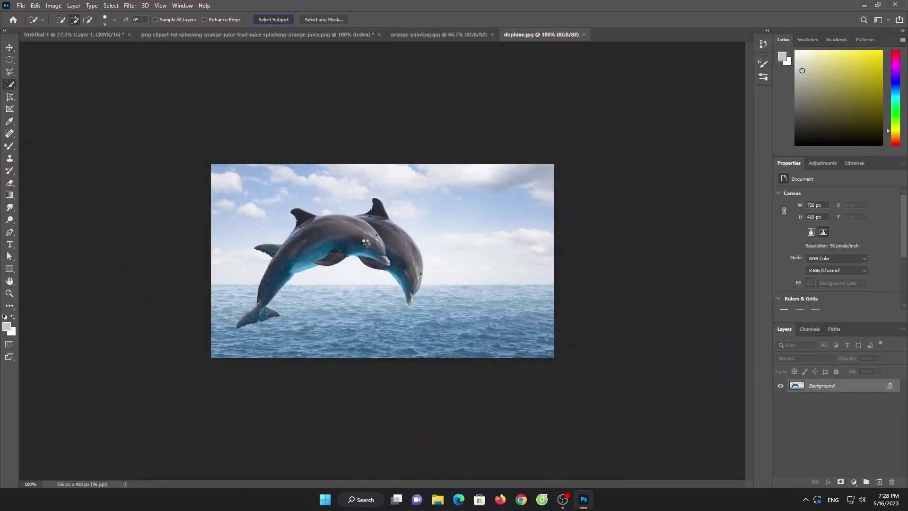
{"action": "left_click", "coordinate": [273, 19]}
{"action": "left_click", "coordinate": [10, 48]}
{"action": "mouse_move", "coordinate": [306, 226]}
{"action": "left_mouse_down"}
{"action": "mouse_move", "coordinate": [159, 136]}
{"action": "mouse_move", "coordinate": [384, 257]}
{"action": "left_mouse_up"}
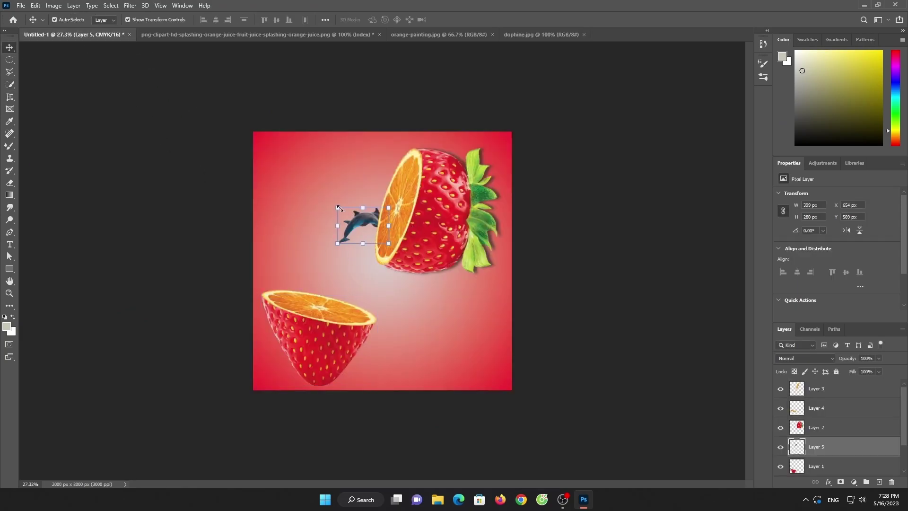
{"action": "left_click_drag", "start_coordinate": [338, 208], "coordinate": [263, 154]}
Step: Flip the dolphins horizontally and move Layer 5 to the top of the stack
{"action": "right_click", "coordinate": [326, 180]}
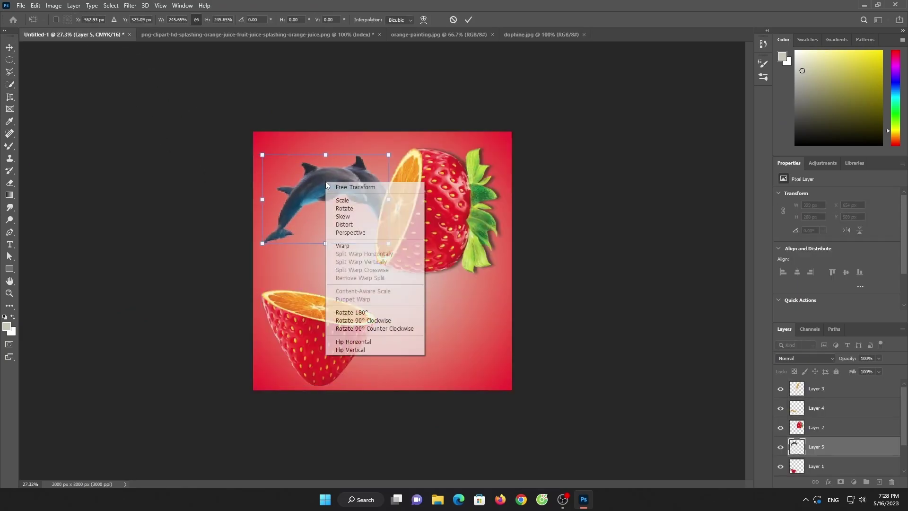
{"action": "left_click", "coordinate": [363, 341]}
{"action": "left_click", "coordinate": [468, 19]}
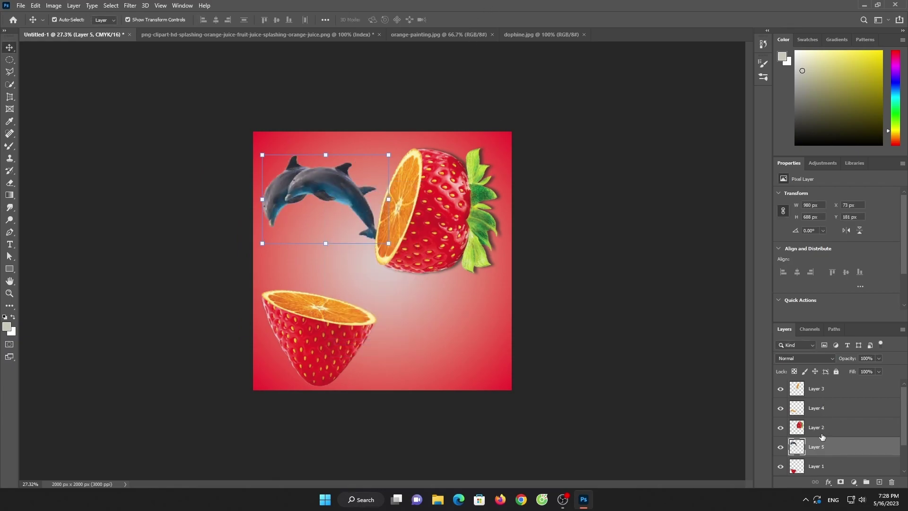
{"action": "left_click_drag", "start_coordinate": [822, 436], "coordinate": [816, 385]}
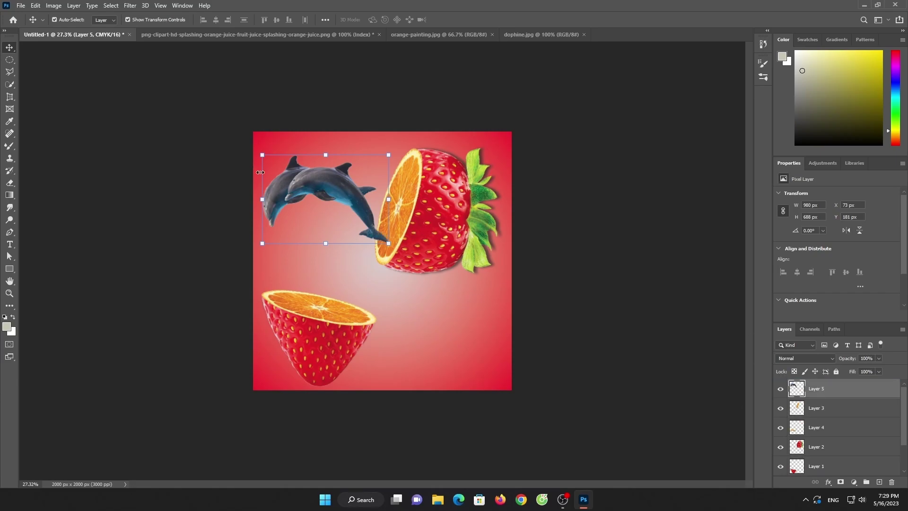
Step: Enlarge the dolphins and position them over the upper strawberry's orange face
{"action": "mouse_move", "coordinate": [295, 179]}
{"action": "left_mouse_down"}
{"action": "mouse_move", "coordinate": [319, 179]}
{"action": "mouse_move", "coordinate": [333, 195]}
{"action": "left_mouse_up"}
{"action": "left_click_drag", "start_coordinate": [368, 242], "coordinate": [358, 260]}
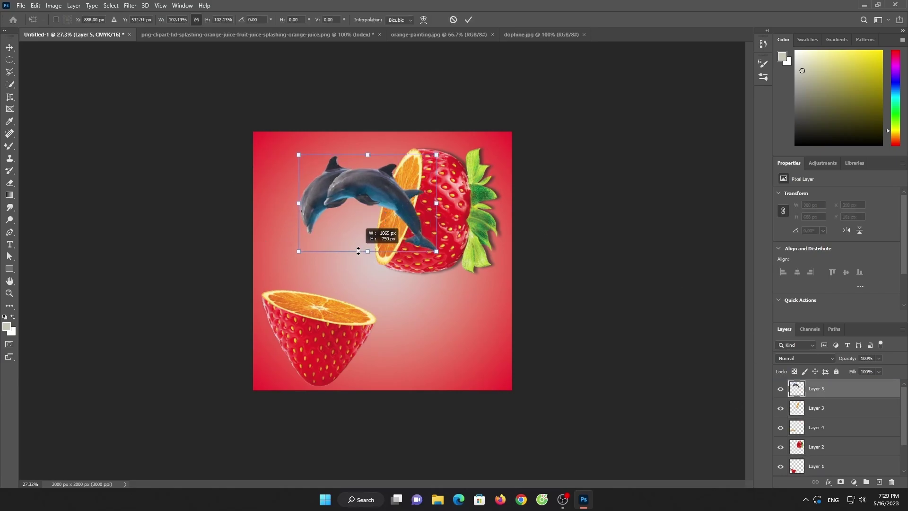
{"action": "left_click_drag", "start_coordinate": [394, 199], "coordinate": [392, 199]}
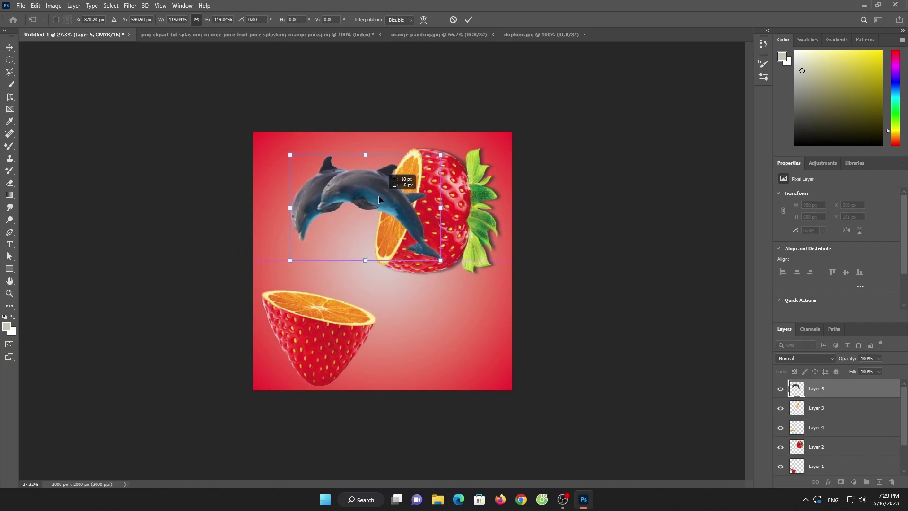
{"action": "left_click", "coordinate": [468, 20]}
{"action": "scroll", "coordinate": [377, 214], "scroll_direction": "up", "scroll_amount": 1}
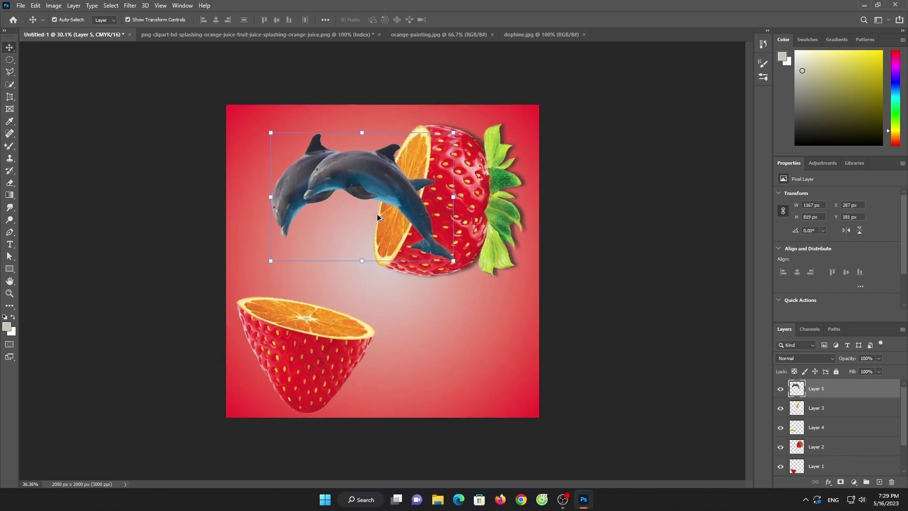
{"action": "scroll", "coordinate": [428, 225], "scroll_direction": "up", "scroll_amount": 2}
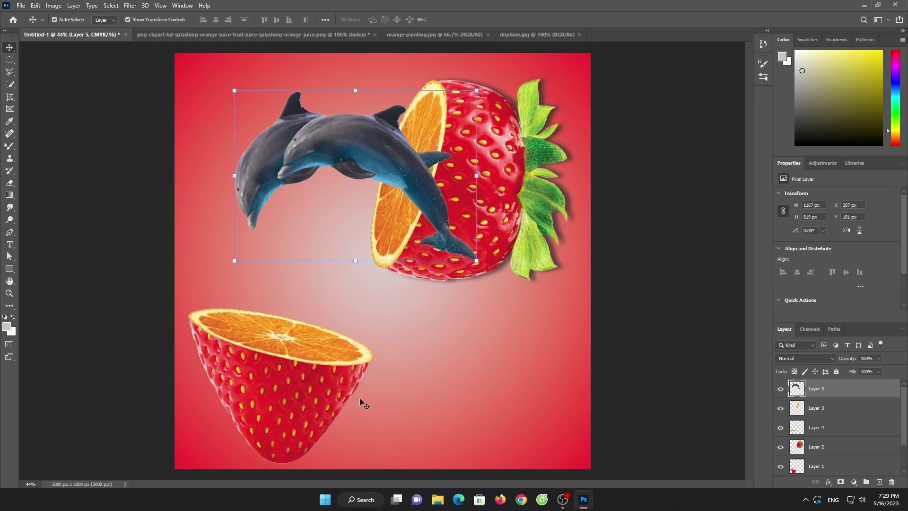
Step: Erase the dolphins' tail over the strawberry, undoing one stroke that erased too much
{"action": "left_click", "coordinate": [9, 182]}
{"action": "mouse_move", "coordinate": [429, 173]}
{"action": "left_mouse_down"}
{"action": "mouse_move", "coordinate": [432, 194]}
{"action": "mouse_move", "coordinate": [416, 177]}
{"action": "left_mouse_up"}
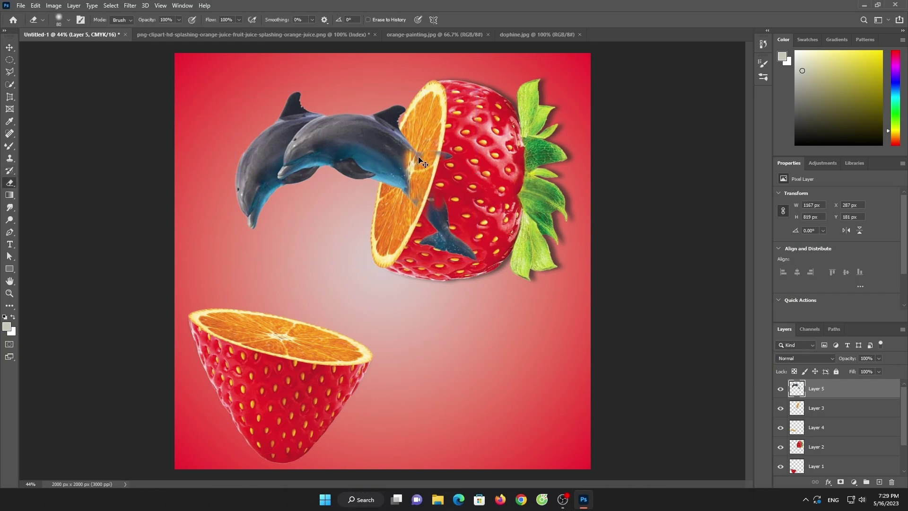
{"action": "key", "text": "ctrl+z"}
{"action": "left_click_drag", "start_coordinate": [439, 154], "coordinate": [445, 260]}
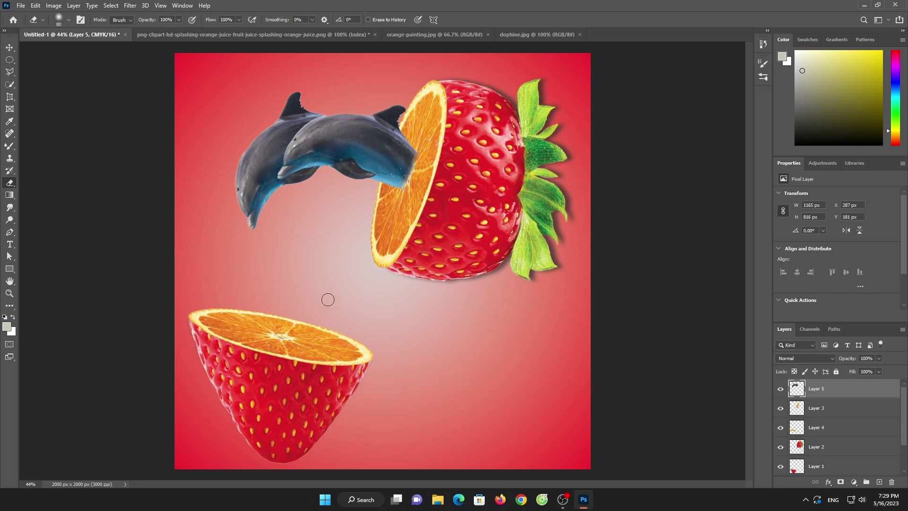
Step: Close the orange painting and dolphin photo documents
{"action": "left_click", "coordinate": [209, 34]}
{"action": "left_click", "coordinate": [432, 34]}
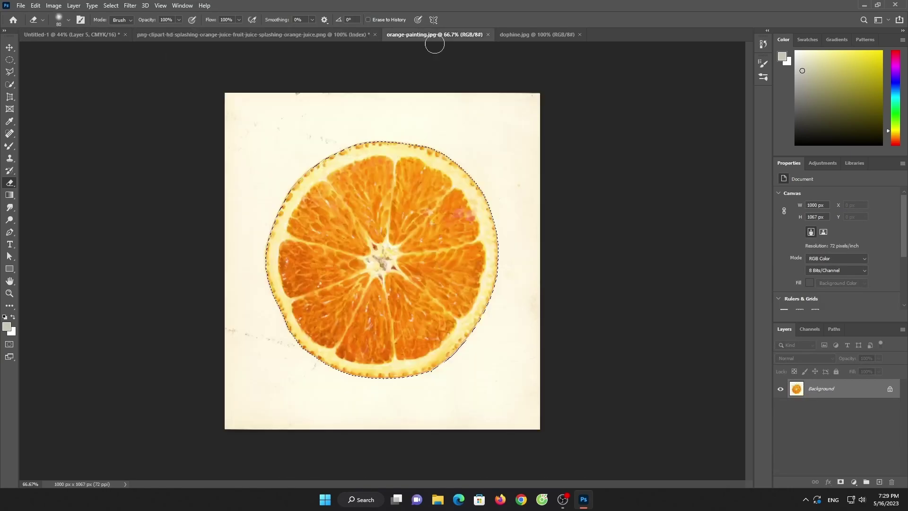
{"action": "left_click", "coordinate": [488, 35]}
{"action": "left_click", "coordinate": [449, 35]}
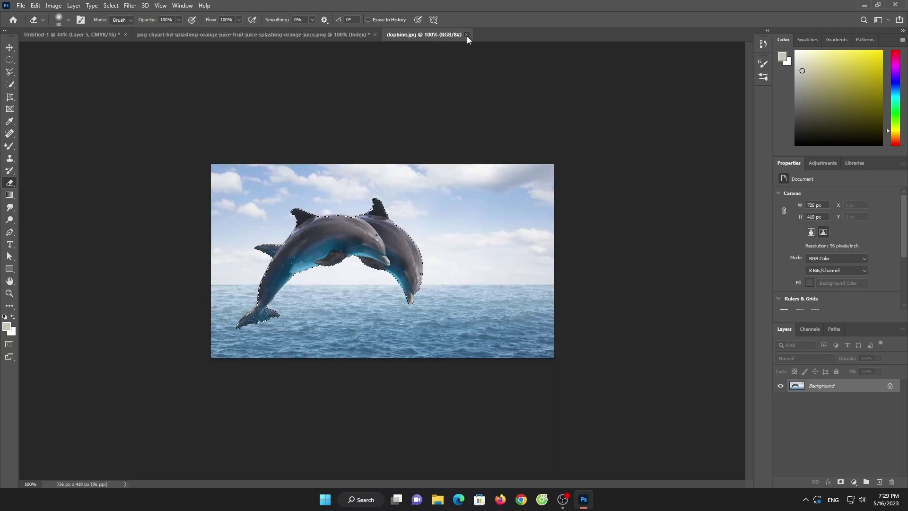
{"action": "left_click", "coordinate": [467, 36]}
Step: Open the shark screenshot from Pictures > Screenshots after the 3D shark file errors
{"action": "left_click", "coordinate": [21, 5]}
{"action": "left_click", "coordinate": [28, 26]}
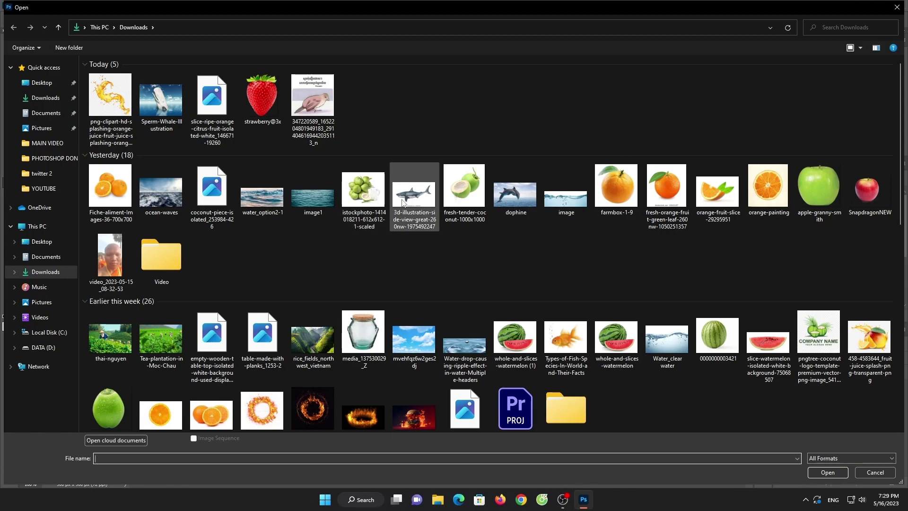
{"action": "left_click", "coordinate": [405, 203]}
{"action": "double_click", "coordinate": [406, 202]}
{"action": "left_click", "coordinate": [446, 194]}
{"action": "left_click", "coordinate": [21, 5]}
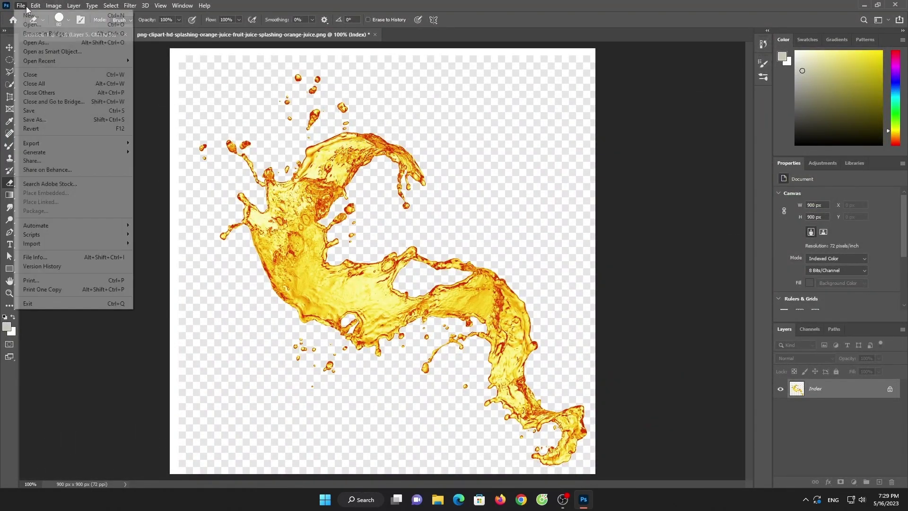
{"action": "left_click", "coordinate": [29, 25]}
{"action": "left_click", "coordinate": [25, 135]}
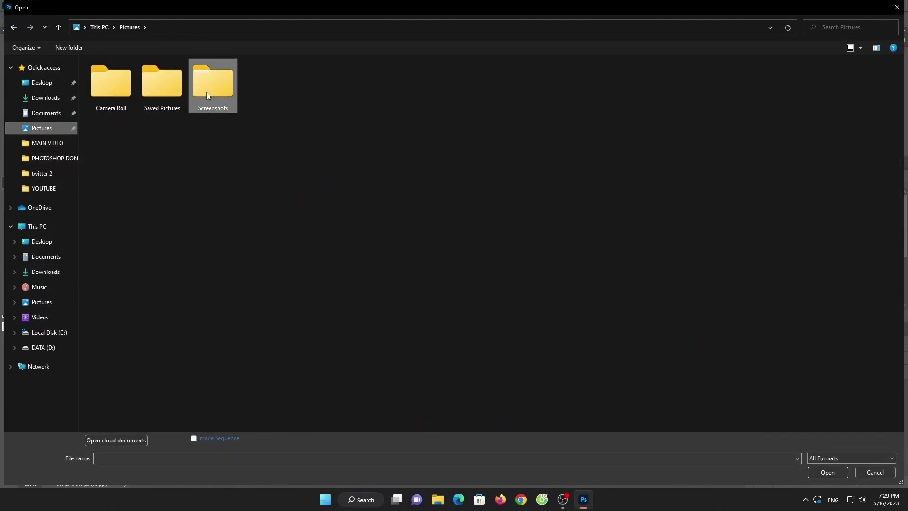
{"action": "double_click", "coordinate": [207, 92]}
{"action": "double_click", "coordinate": [416, 90]}
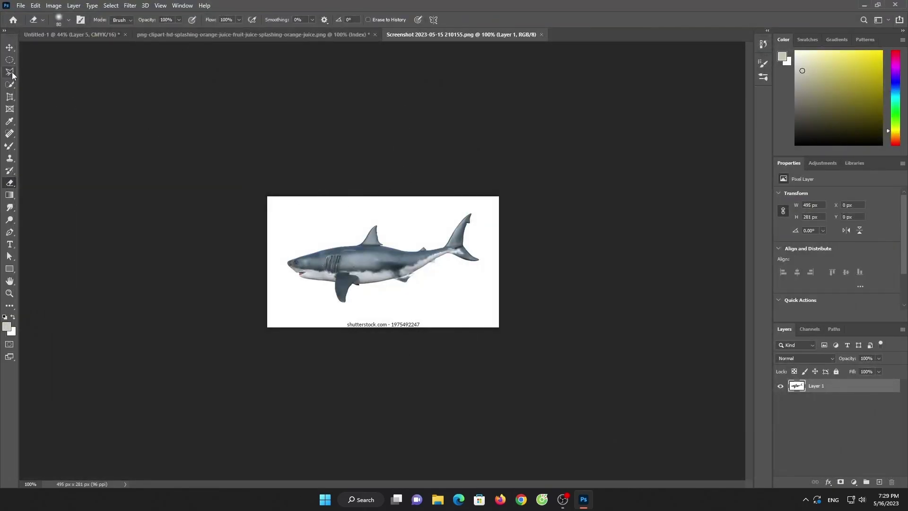
Step: Select the shark with Select Subject and drag it into the strawberry composition
{"action": "left_click", "coordinate": [11, 73]}
{"action": "left_click", "coordinate": [10, 84]}
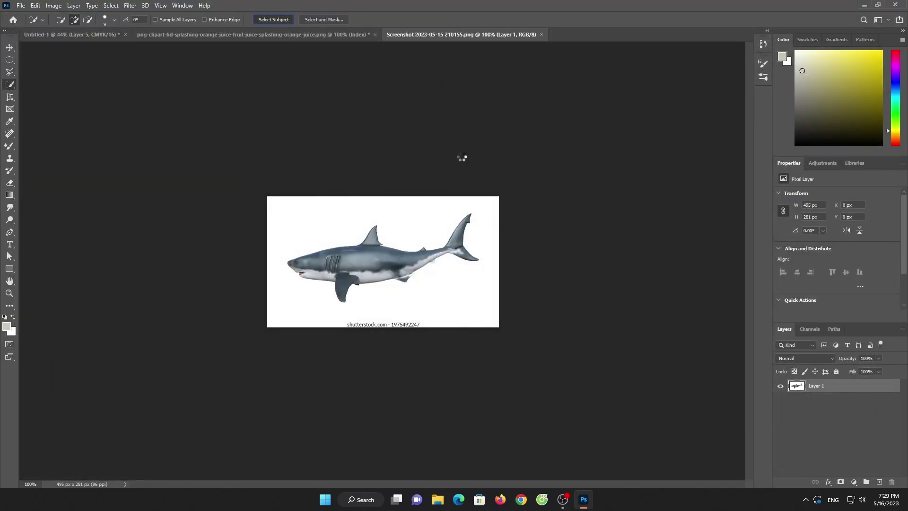
{"action": "left_click", "coordinate": [273, 20]}
{"action": "left_click", "coordinate": [9, 47]}
{"action": "mouse_move", "coordinate": [304, 242]}
{"action": "left_mouse_down"}
{"action": "mouse_move", "coordinate": [69, 37]}
{"action": "mouse_move", "coordinate": [349, 271]}
{"action": "left_mouse_up"}
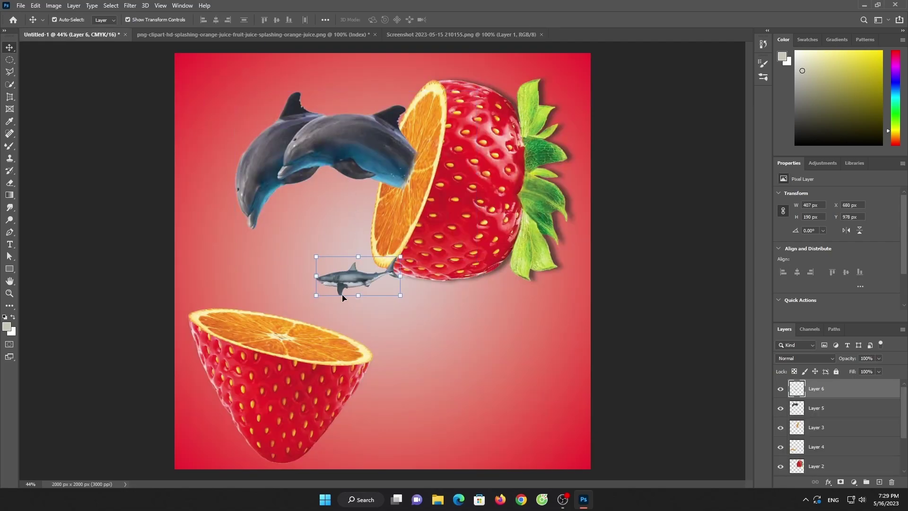
Step: Rotate the shark downward, enlarge it over twice, and move it into the lower strawberry
{"action": "left_click_drag", "start_coordinate": [309, 298], "coordinate": [352, 315]}
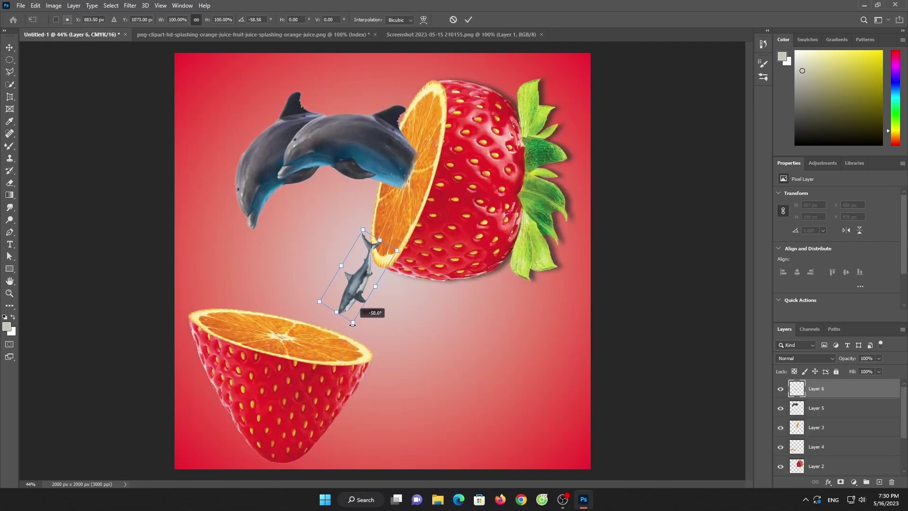
{"action": "left_click_drag", "start_coordinate": [374, 247], "coordinate": [453, 124]}
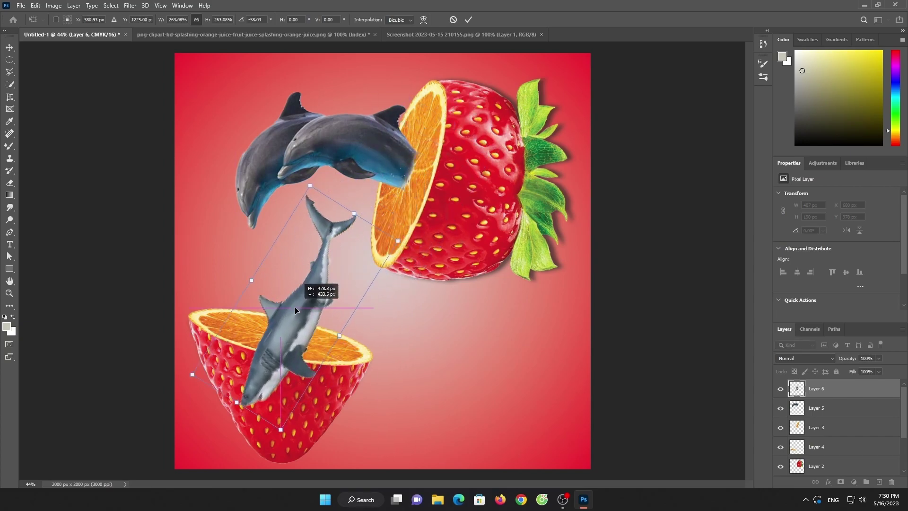
{"action": "left_click_drag", "start_coordinate": [395, 216], "coordinate": [291, 319]}
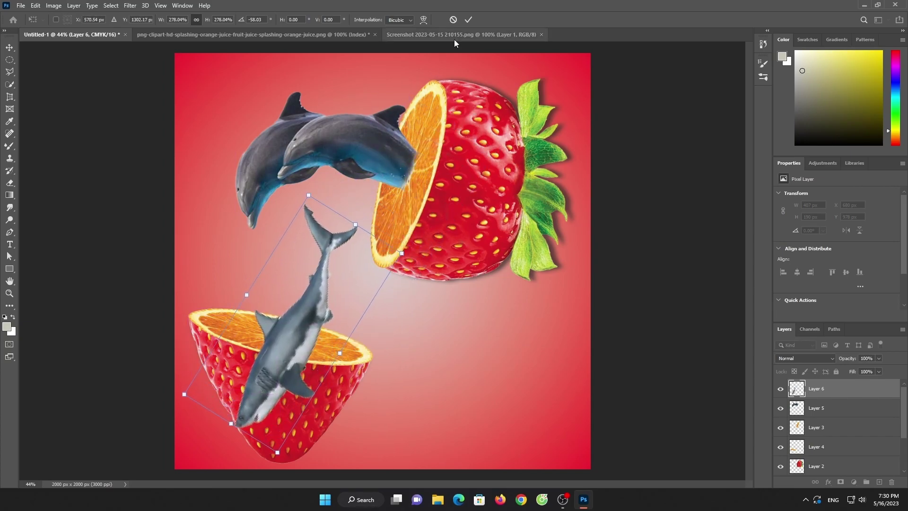
{"action": "left_click", "coordinate": [468, 20]}
Step: Restack the shark layer just above Layer 1 with Layer 4 beneath it
{"action": "left_click", "coordinate": [605, 204]}
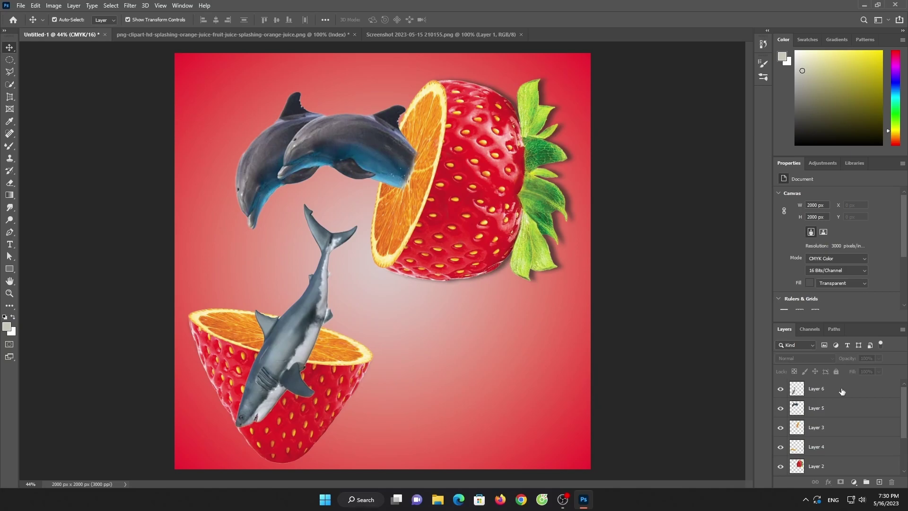
{"action": "left_click_drag", "start_coordinate": [842, 390], "coordinate": [846, 442]}
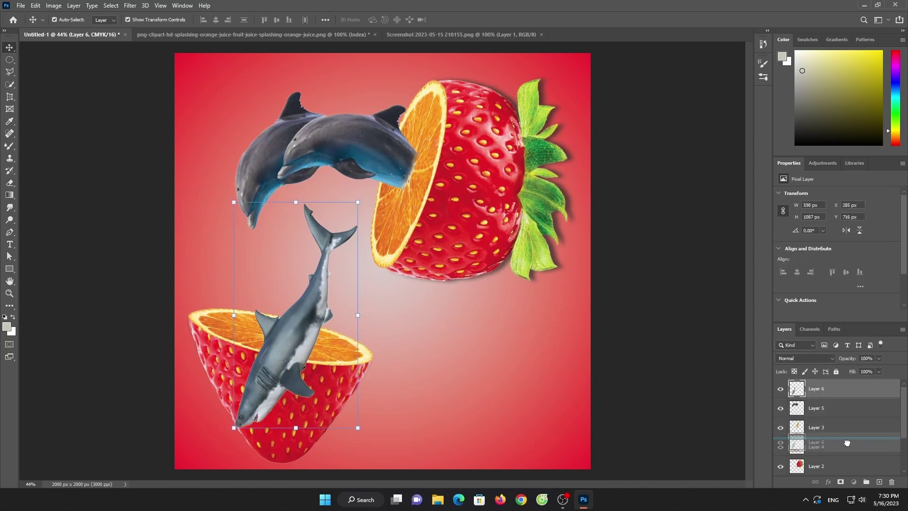
{"action": "left_click_drag", "start_coordinate": [847, 442], "coordinate": [844, 440]}
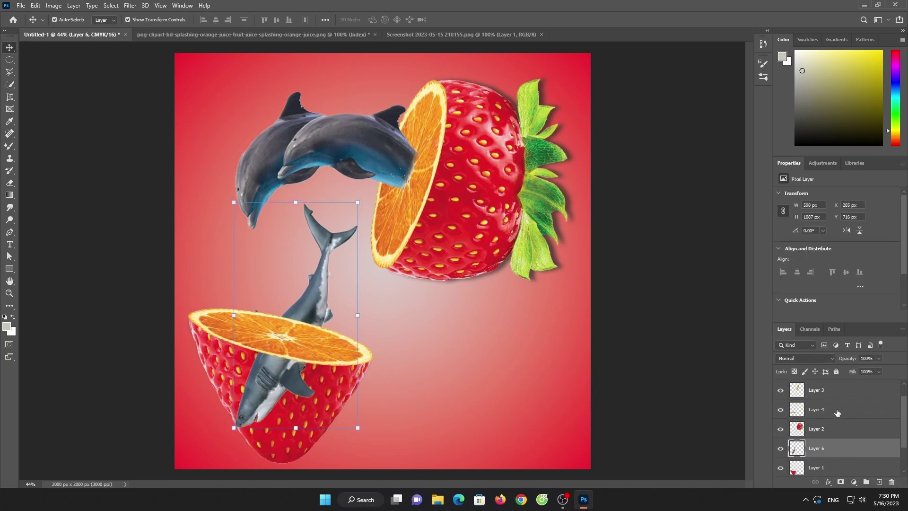
{"action": "double_click", "coordinate": [832, 410]}
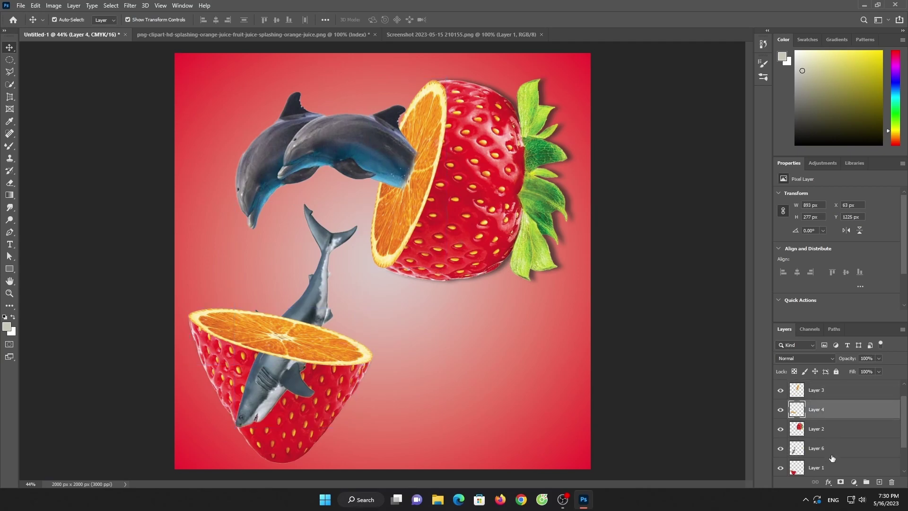
{"action": "left_click", "coordinate": [864, 30]}
{"action": "left_click_drag", "start_coordinate": [814, 412], "coordinate": [815, 456]}
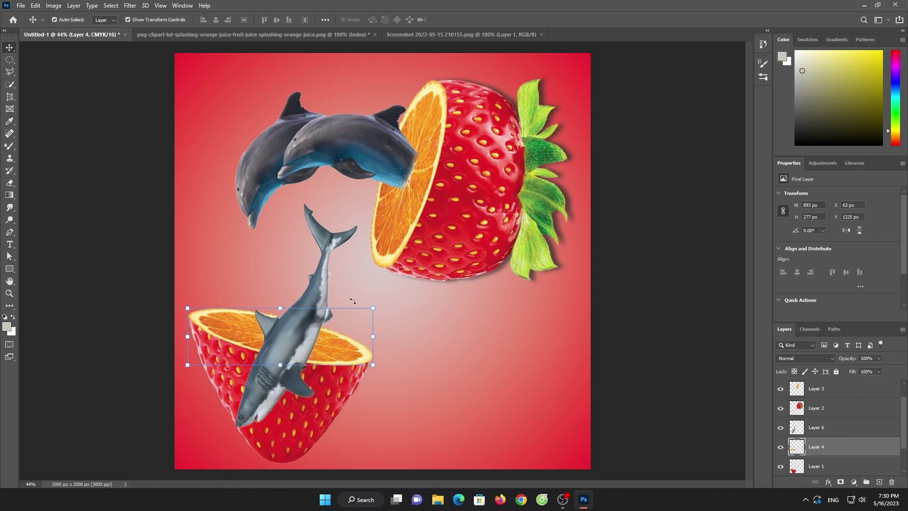
{"action": "left_click", "coordinate": [825, 432]}
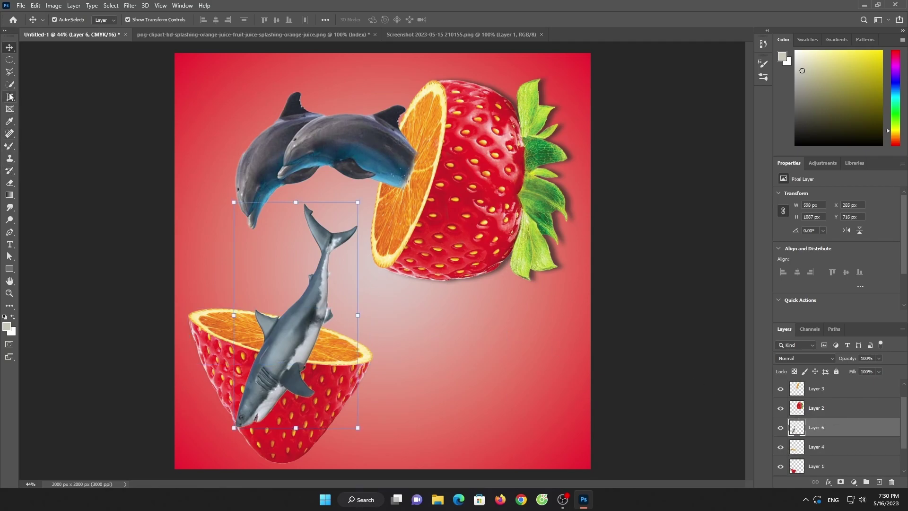
Step: Erase the shark's lower body and leftover pixels over the lower strawberry
{"action": "left_click", "coordinate": [12, 183]}
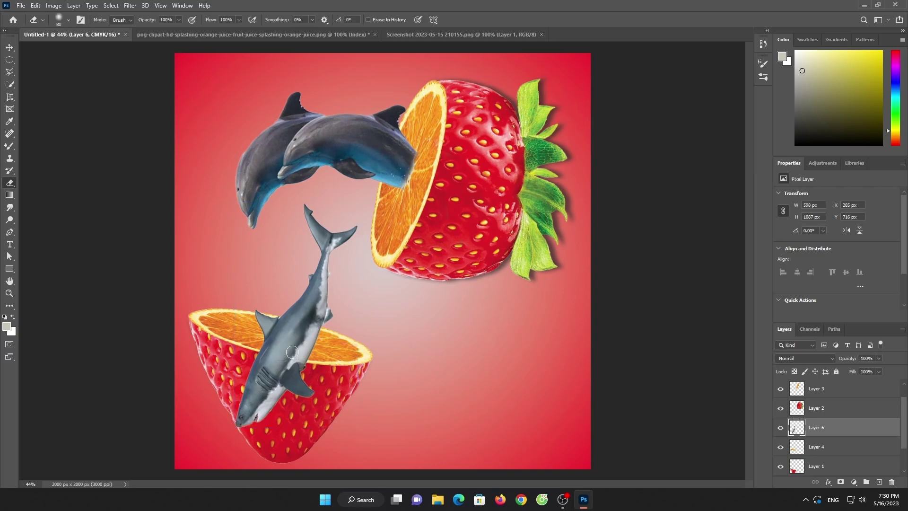
{"action": "mouse_move", "coordinate": [297, 387]}
{"action": "left_mouse_down"}
{"action": "mouse_move", "coordinate": [277, 371]}
{"action": "mouse_move", "coordinate": [287, 390]}
{"action": "mouse_move", "coordinate": [251, 419]}
{"action": "left_mouse_up"}
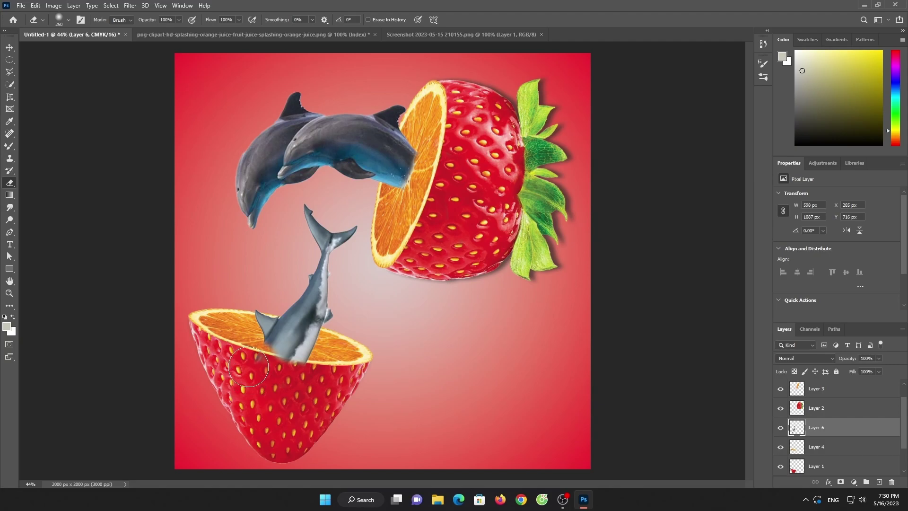
{"action": "mouse_move", "coordinate": [248, 367]}
{"action": "left_mouse_down"}
{"action": "mouse_move", "coordinate": [253, 349]}
{"action": "mouse_move", "coordinate": [298, 349]}
{"action": "mouse_move", "coordinate": [265, 359]}
{"action": "left_mouse_up"}
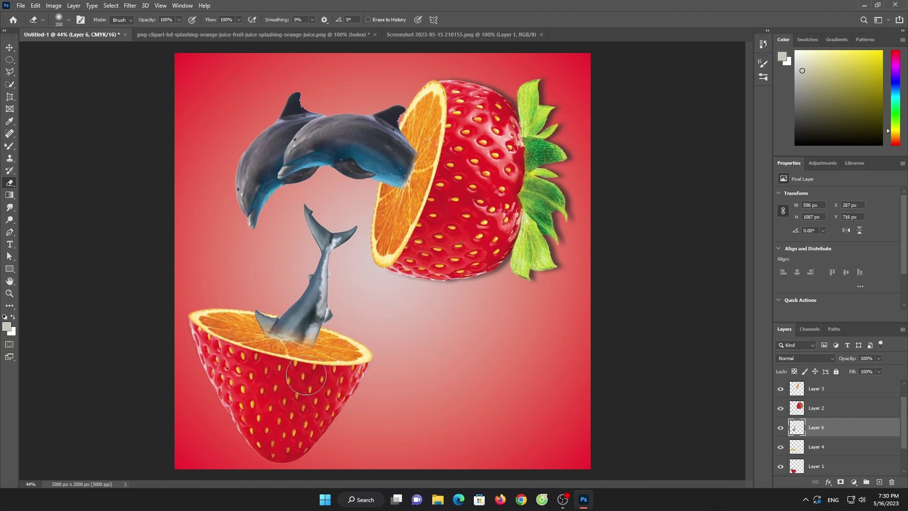
{"action": "scroll", "coordinate": [355, 312], "scroll_direction": "down", "scroll_amount": 1}
{"action": "scroll", "coordinate": [355, 312], "scroll_direction": "down", "scroll_amount": 1}
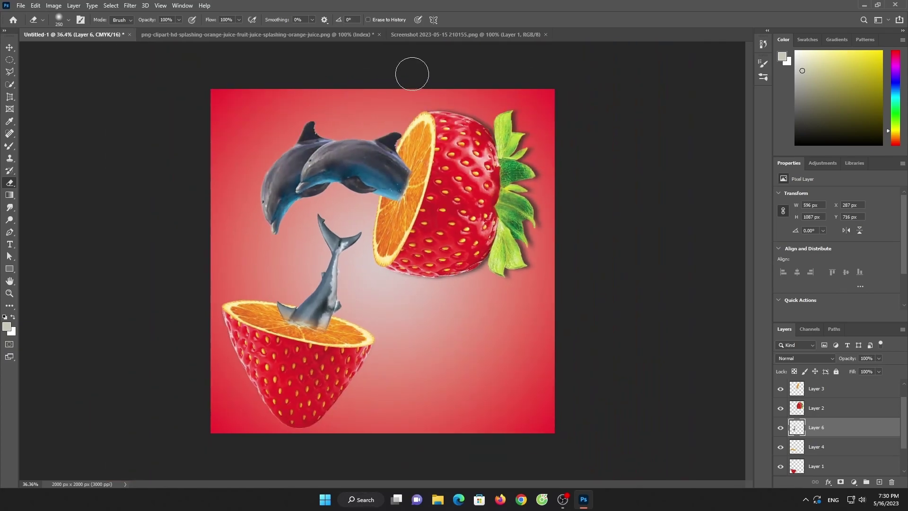
Step: Switch to the juice splash document, then bring up File Explorer from the taskbar
{"action": "left_click", "coordinate": [314, 35]}
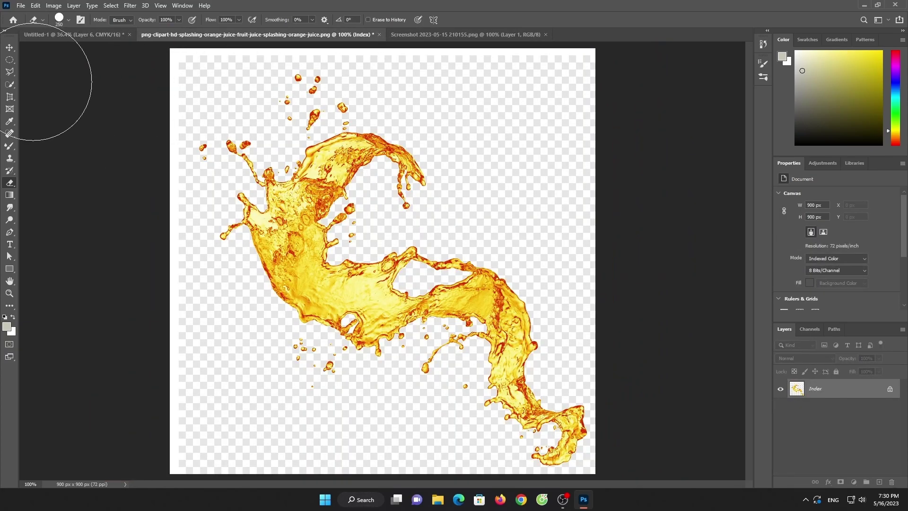
{"action": "left_click", "coordinate": [8, 83]}
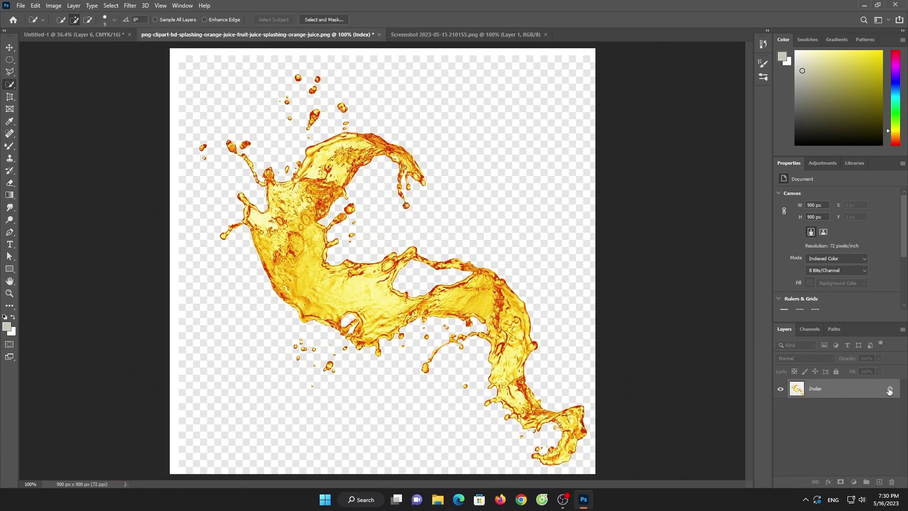
{"action": "left_click", "coordinate": [9, 48]}
{"action": "left_click", "coordinate": [437, 500]}
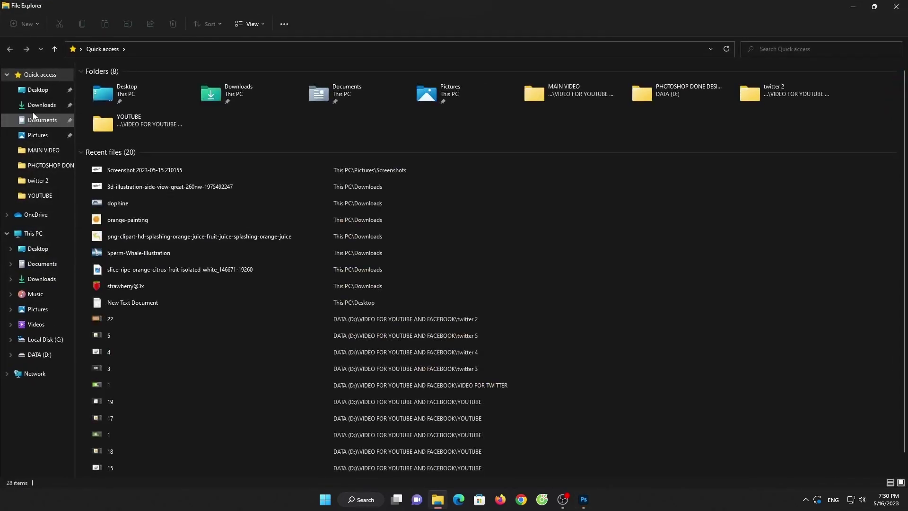
Step: Open the juice splash image from Downloads in Windows Photos
{"action": "left_click", "coordinate": [41, 105]}
{"action": "left_click", "coordinate": [118, 106]}
{"action": "double_click", "coordinate": [118, 106]}
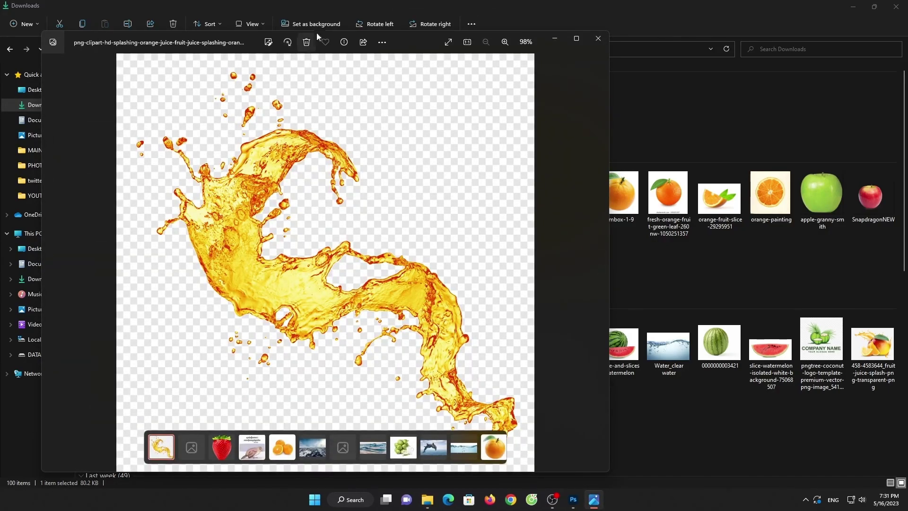
Step: Snip the juice splash with Snipping Tool, then close Snipping Tool, Explorer and Photos
{"action": "left_click", "coordinate": [314, 499]}
{"action": "left_click", "coordinate": [379, 166]}
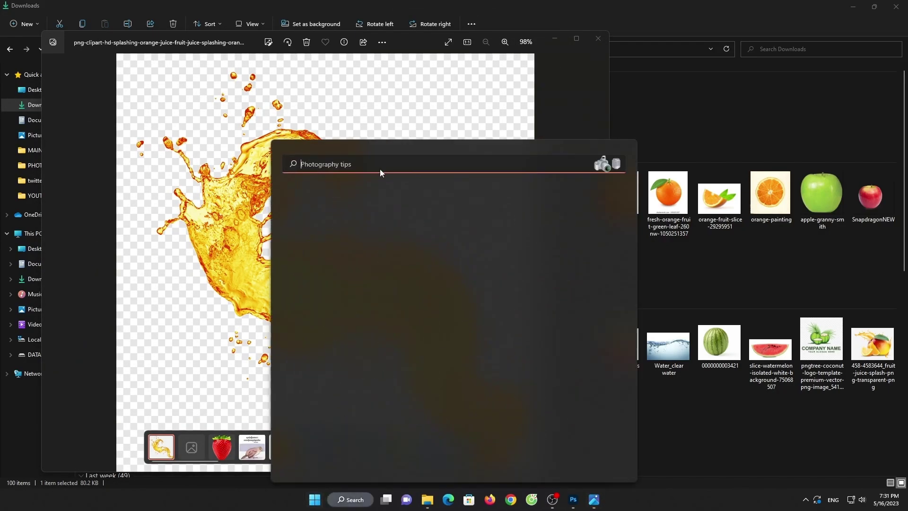
{"action": "left_click", "coordinate": [329, 209]}
{"action": "left_click", "coordinate": [367, 39]}
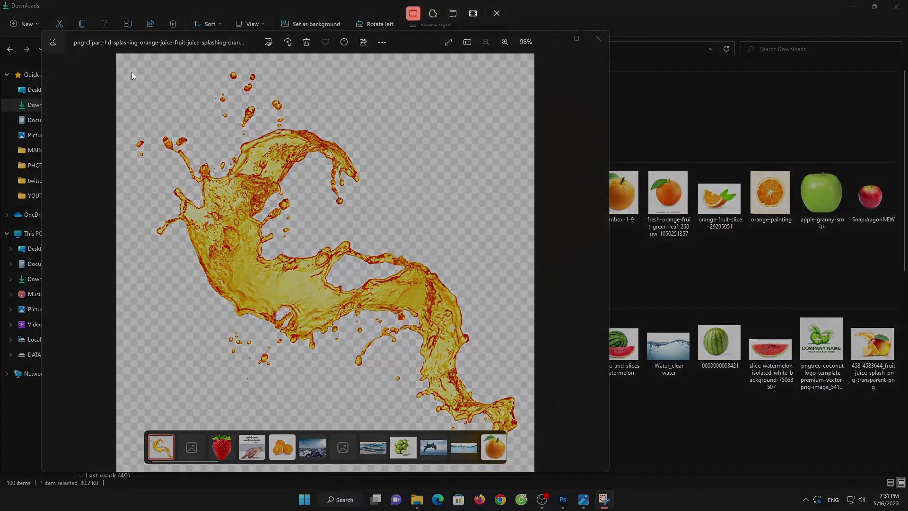
{"action": "left_click_drag", "start_coordinate": [123, 63], "coordinate": [539, 434]}
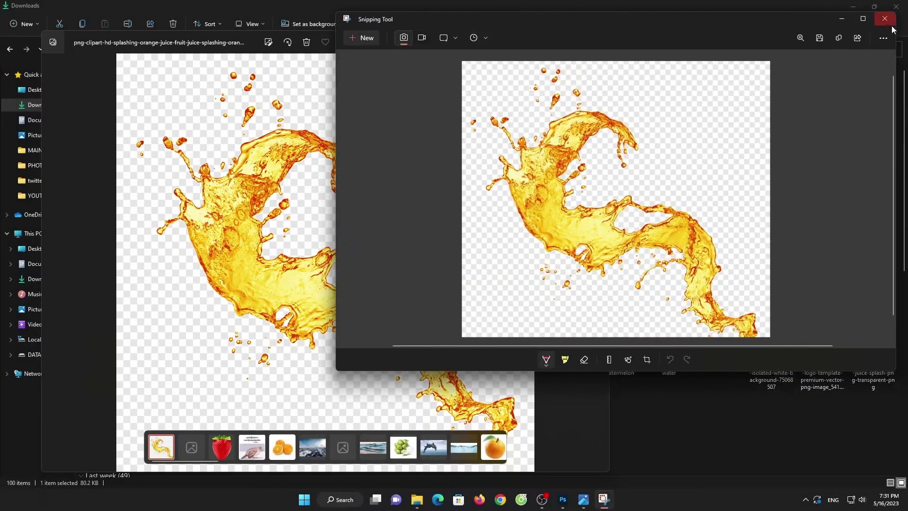
{"action": "left_click", "coordinate": [891, 27]}
{"action": "left_click", "coordinate": [896, 5]}
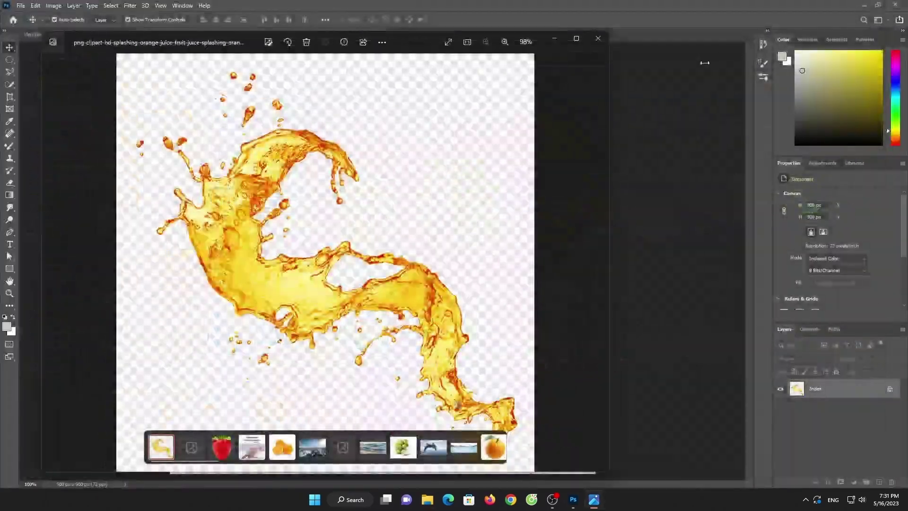
{"action": "left_click", "coordinate": [599, 37]}
Step: Open the juice splash screenshot from Pictures > Screenshots and choose Quick Selection
{"action": "left_click", "coordinate": [19, 6]}
{"action": "left_click", "coordinate": [29, 25]}
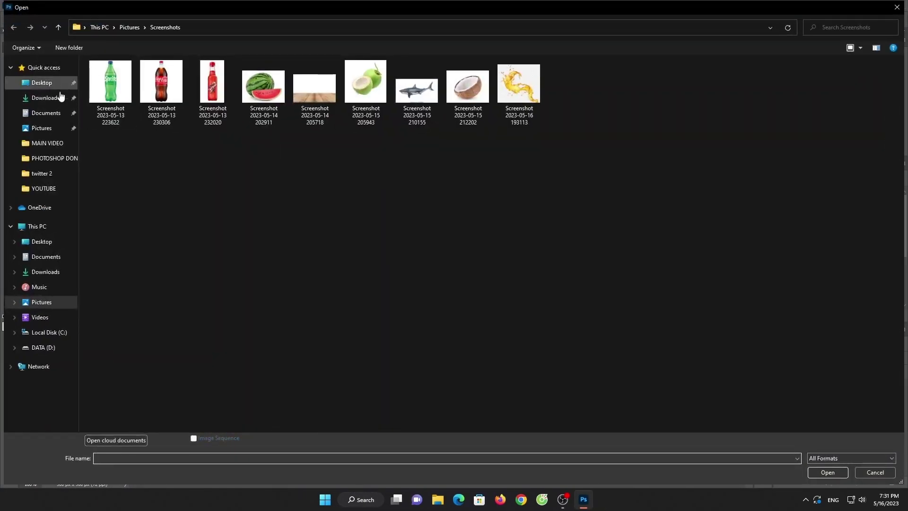
{"action": "left_click", "coordinate": [41, 128]}
{"action": "double_click", "coordinate": [212, 83]}
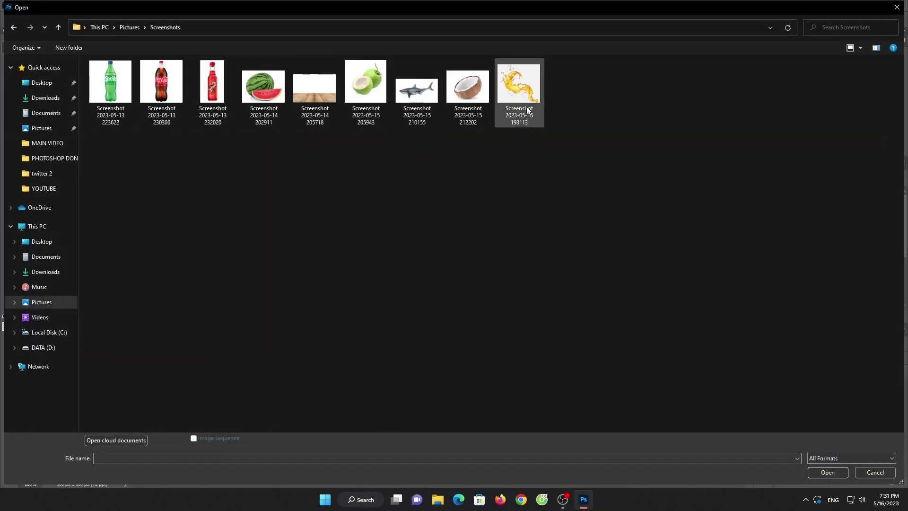
{"action": "double_click", "coordinate": [518, 85]}
{"action": "left_click", "coordinate": [10, 85]}
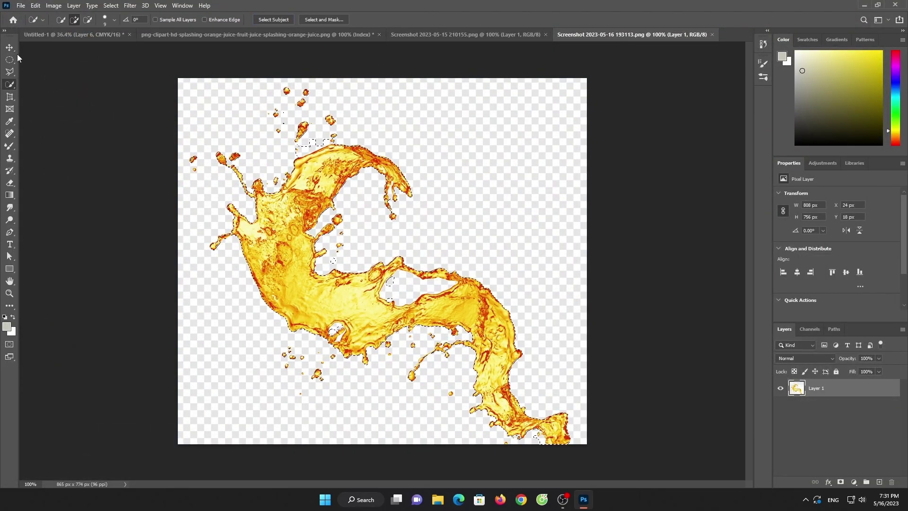
Step: Drag the juice splash in as the top layer and rotate it about 169° over the dolphins
{"action": "key", "text": "v"}
{"action": "mouse_move", "coordinate": [437, 138]}
{"action": "left_mouse_down"}
{"action": "mouse_move", "coordinate": [456, 262]}
{"action": "mouse_move", "coordinate": [122, 40]}
{"action": "mouse_move", "coordinate": [370, 179]}
{"action": "left_mouse_up"}
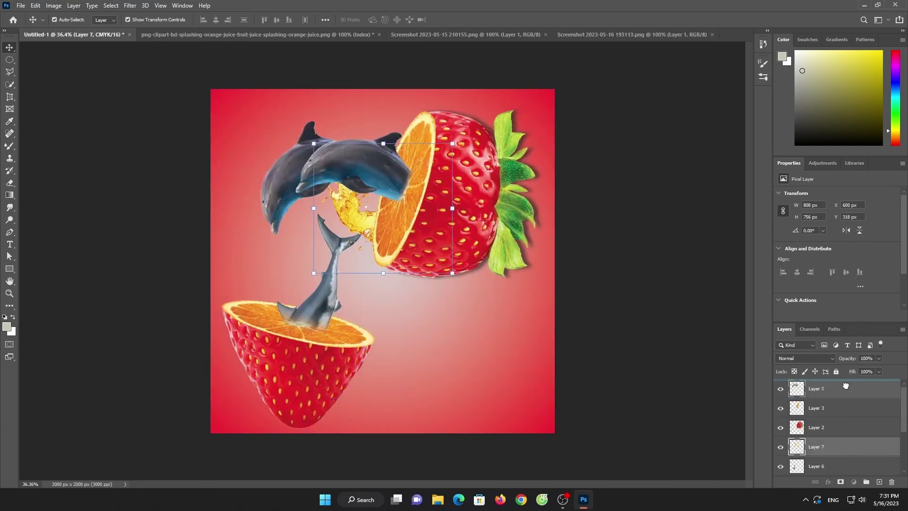
{"action": "left_click_drag", "start_coordinate": [850, 445], "coordinate": [850, 381]}
{"action": "mouse_move", "coordinate": [466, 284]}
{"action": "left_mouse_down"}
{"action": "mouse_move", "coordinate": [449, 191]}
{"action": "mouse_move", "coordinate": [472, 208]}
{"action": "left_mouse_up"}
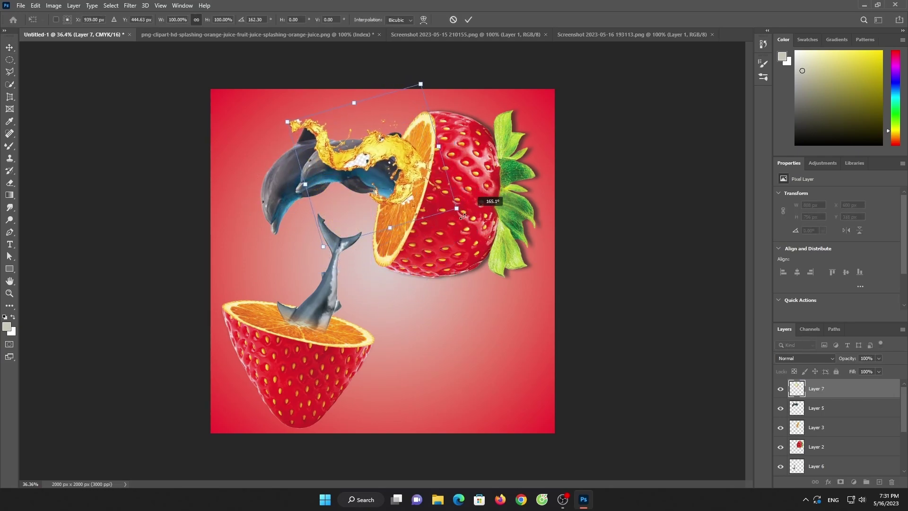
{"action": "left_click_drag", "start_coordinate": [394, 179], "coordinate": [385, 184]}
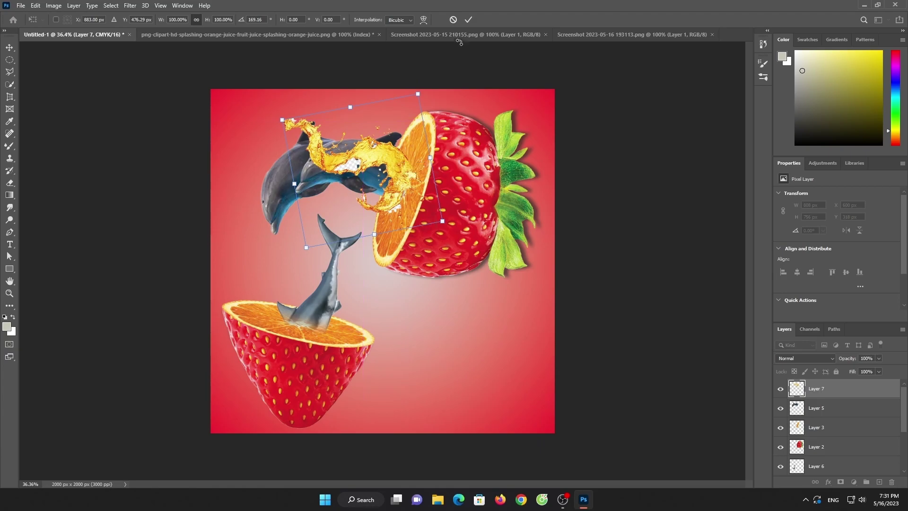
{"action": "left_click", "coordinate": [468, 20]}
Step: In Layer 7's Blending Options, adjust the Underlying Layer and split This Layer black sliders
{"action": "right_click", "coordinate": [851, 392]}
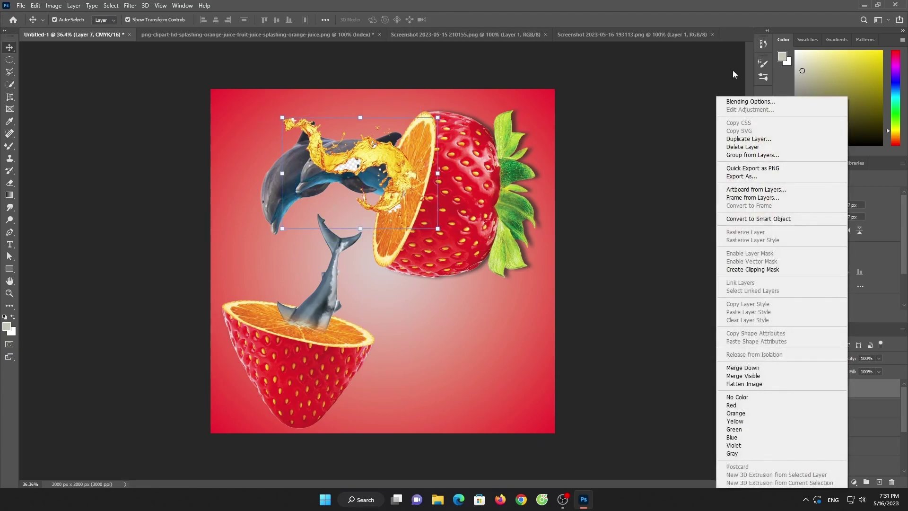
{"action": "left_click", "coordinate": [757, 102]}
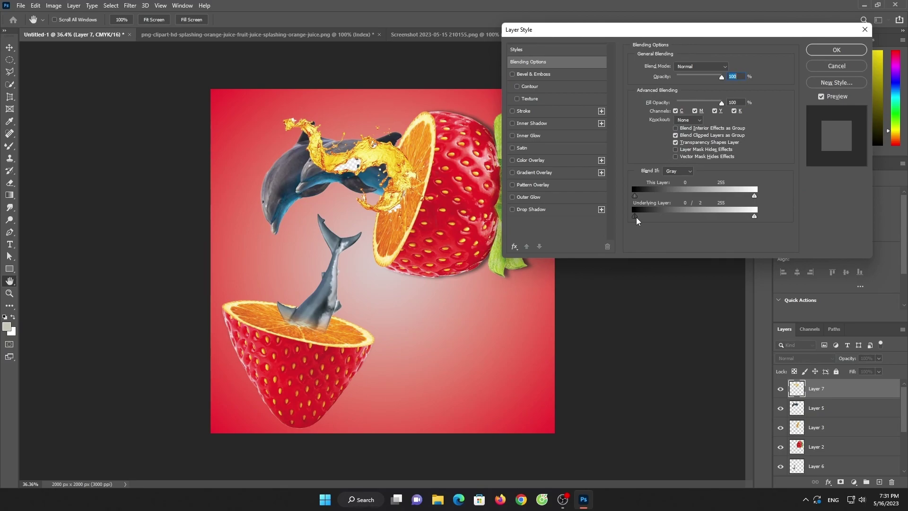
{"action": "left_click_drag", "start_coordinate": [637, 220], "coordinate": [657, 216]}
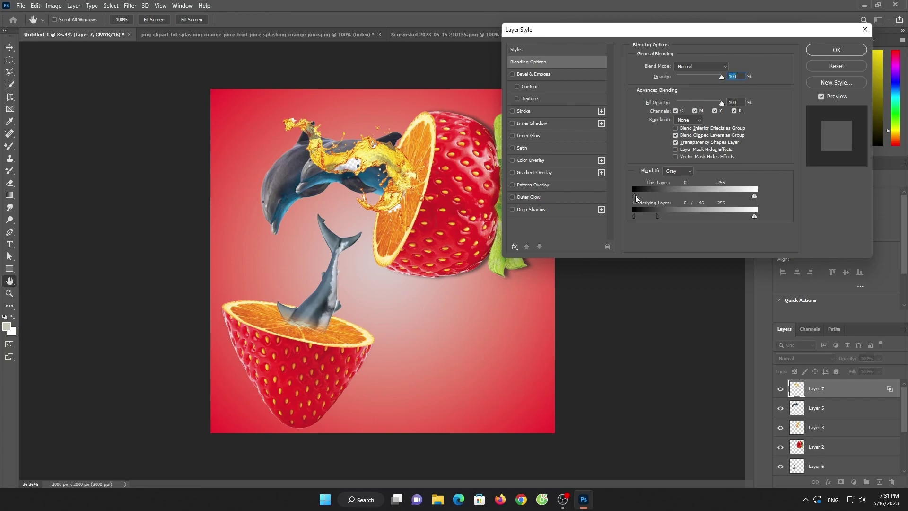
{"action": "left_click_drag", "start_coordinate": [635, 195], "coordinate": [677, 196]}
{"action": "left_click", "coordinate": [835, 51]}
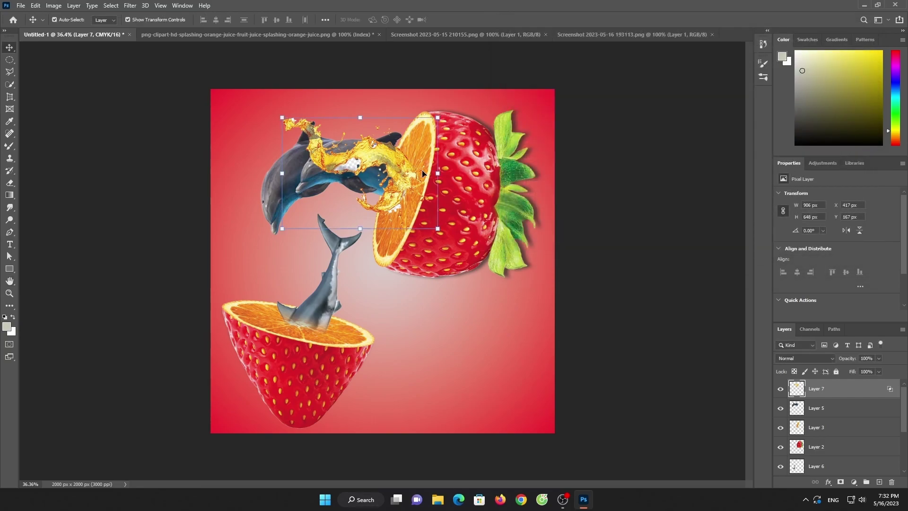
Step: Erase the Layer 7 juice splash where it covers the dolphin's back and the orange cut face
{"action": "scroll", "coordinate": [353, 177], "scroll_direction": "up", "scroll_amount": 2}
{"action": "scroll", "coordinate": [353, 177], "scroll_direction": "up", "scroll_amount": 3}
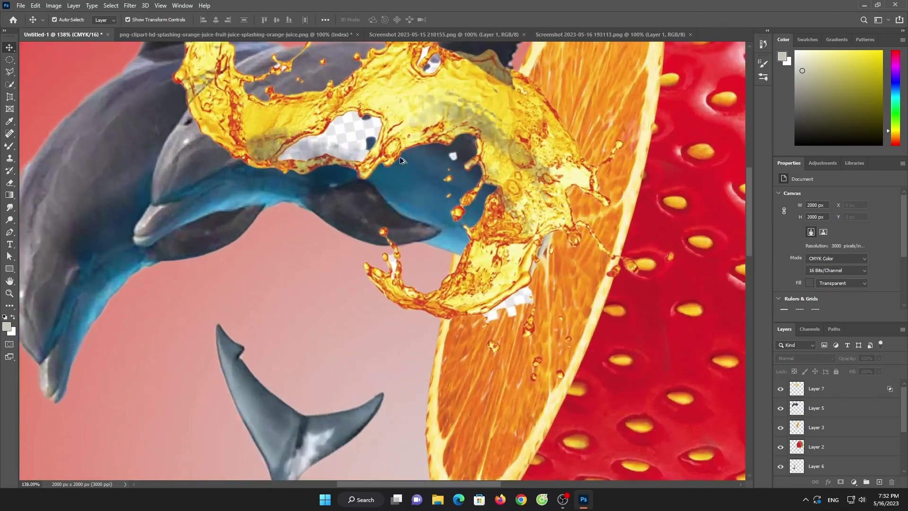
{"action": "left_click", "coordinate": [105, 220]}
{"action": "left_click", "coordinate": [9, 183]}
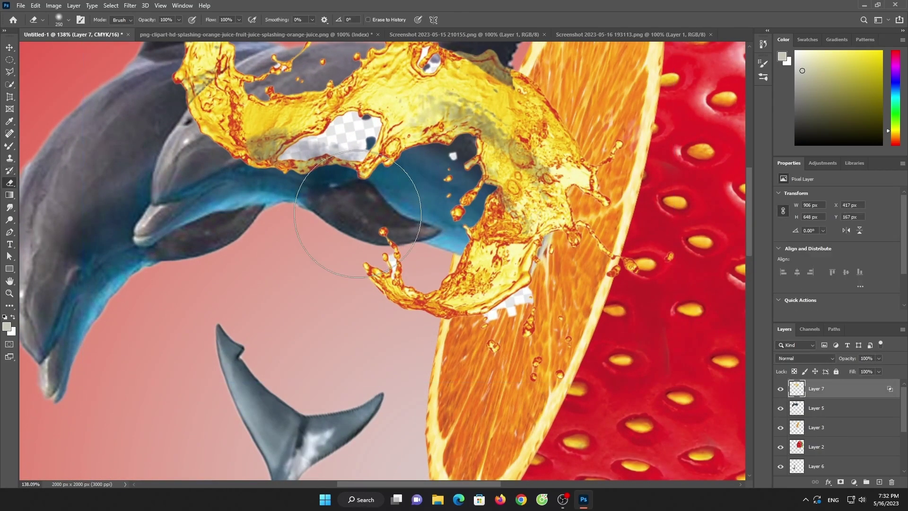
{"action": "mouse_move", "coordinate": [354, 132]}
{"action": "left_mouse_down"}
{"action": "mouse_move", "coordinate": [310, 145]}
{"action": "mouse_move", "coordinate": [348, 105]}
{"action": "left_mouse_up"}
{"action": "key", "text": "bracketleft"}
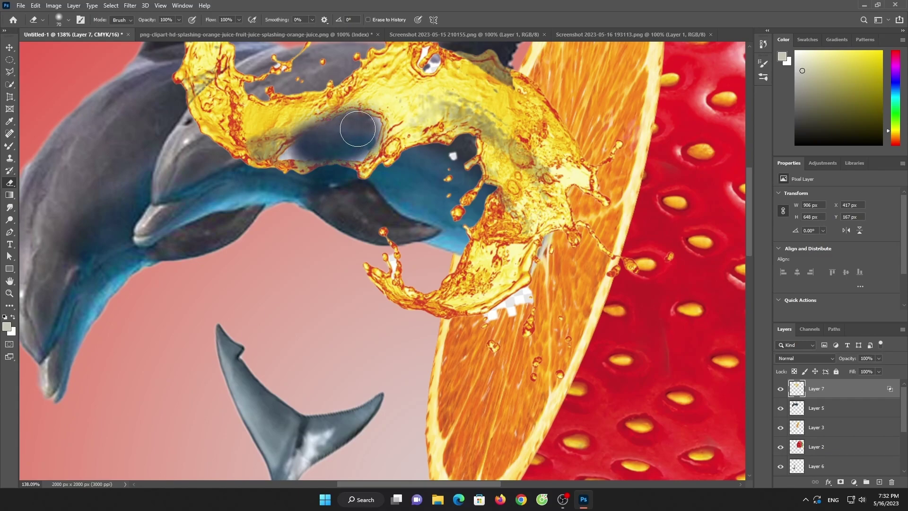
{"action": "mouse_move", "coordinate": [527, 287]}
{"action": "left_mouse_down"}
{"action": "mouse_move", "coordinate": [584, 272]}
{"action": "mouse_move", "coordinate": [496, 379]}
{"action": "left_mouse_up"}
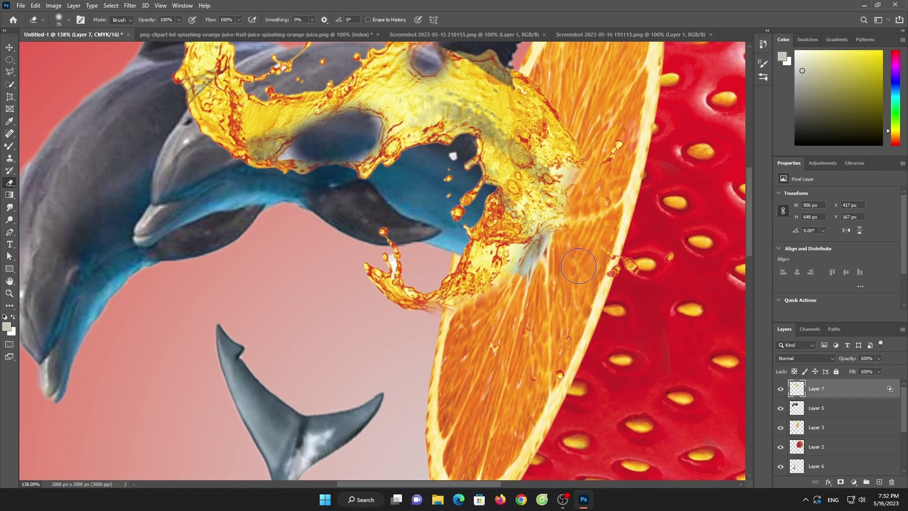
{"action": "scroll", "coordinate": [496, 378], "scroll_direction": "down", "scroll_amount": 10}
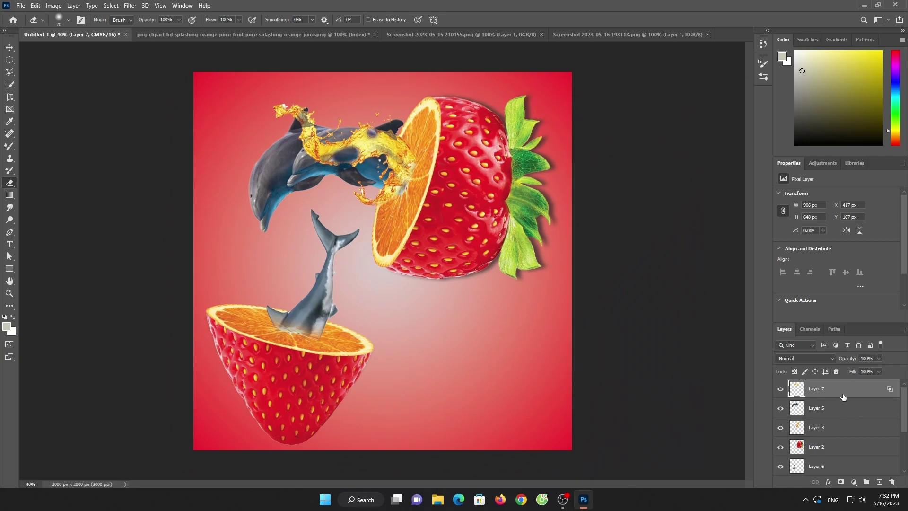
Step: Duplicate the juice splash layer twice, then move the newest copy lower and angle it downward
{"action": "key", "text": "ctrl+j"}
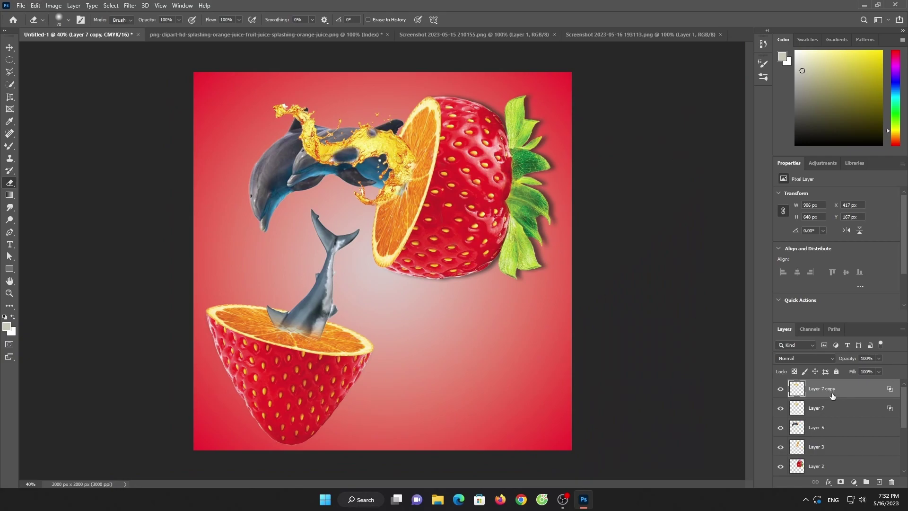
{"action": "key", "text": "ctrl+j"}
{"action": "left_click", "coordinate": [10, 47]}
{"action": "left_click_drag", "start_coordinate": [393, 176], "coordinate": [390, 205]}
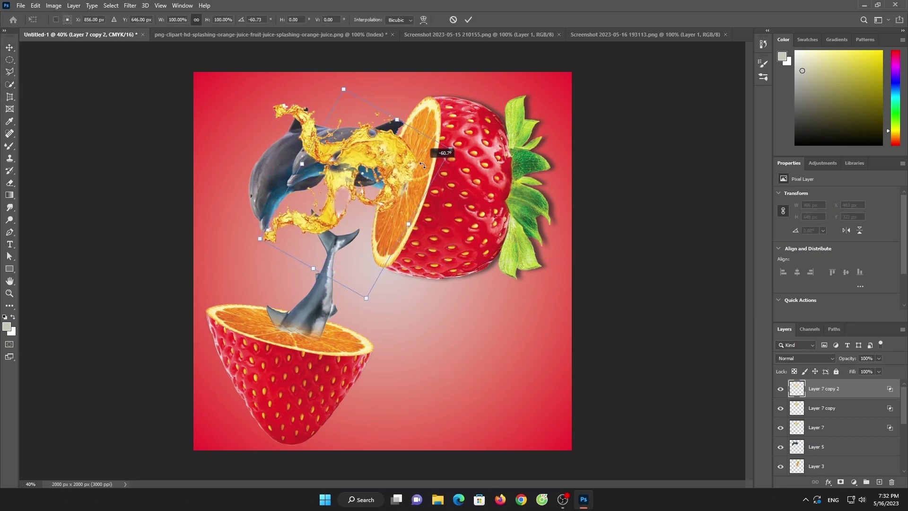
{"action": "left_click_drag", "start_coordinate": [444, 261], "coordinate": [461, 180]}
{"action": "left_click_drag", "start_coordinate": [389, 176], "coordinate": [406, 182]}
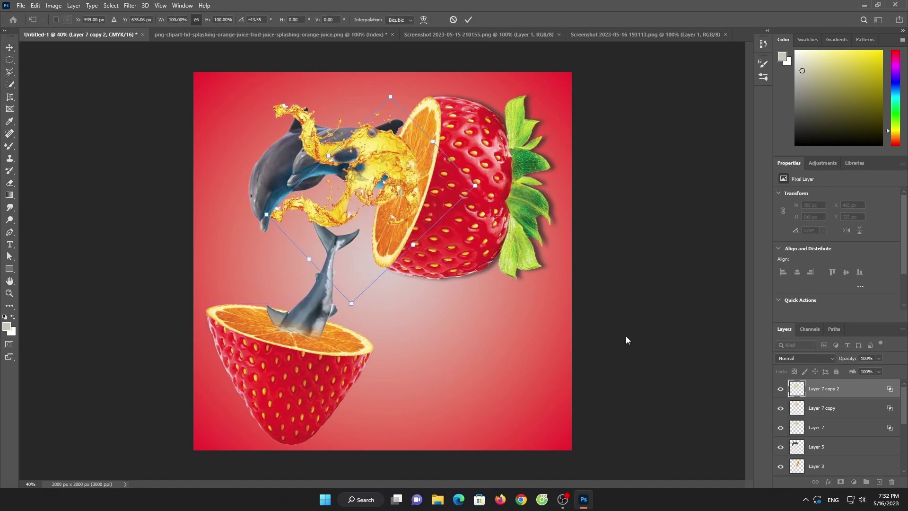
{"action": "key", "text": "Escape"}
Step: Rotate the other juice splash copy to point upward and place it above the upper strawberry
{"action": "left_click", "coordinate": [847, 410]}
{"action": "key", "text": "Down"}
{"action": "key", "text": "Down"}
{"action": "key", "text": "Down"}
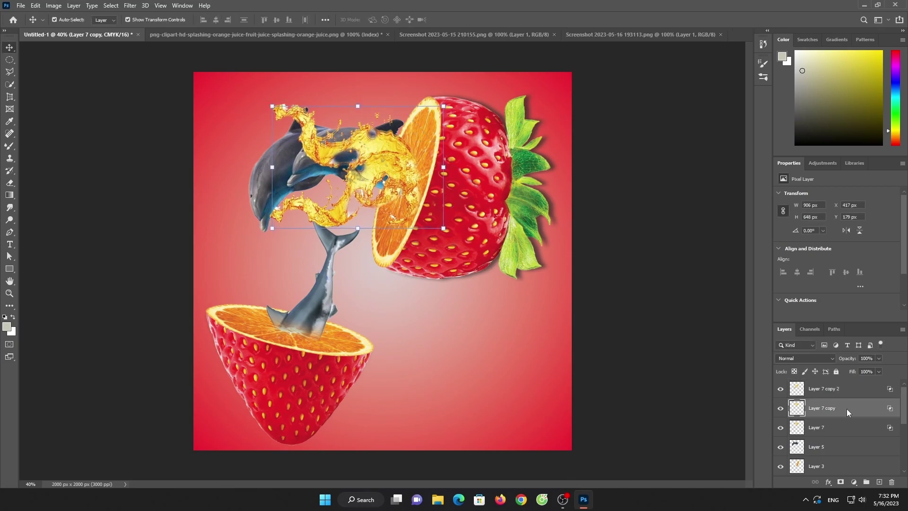
{"action": "key", "text": "Down"}
{"action": "key", "text": "Down"}
{"action": "key", "text": "Down"}
{"action": "key", "text": "Down"}
{"action": "key", "text": "Down"}
{"action": "key", "text": "Down"}
{"action": "key", "text": "Down"}
{"action": "key", "text": "Down"}
{"action": "key", "text": "Down"}
{"action": "left_click_drag", "start_coordinate": [444, 246], "coordinate": [372, 275]}
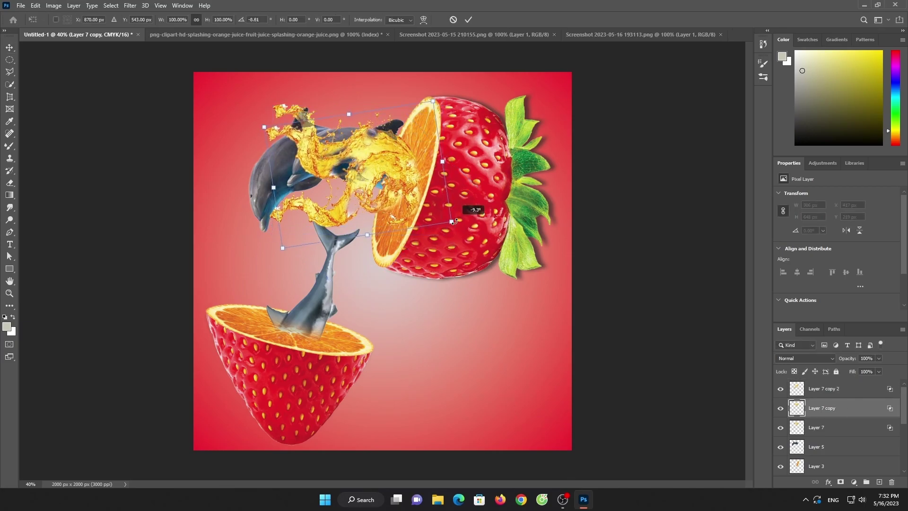
{"action": "left_click_drag", "start_coordinate": [334, 138], "coordinate": [346, 110]}
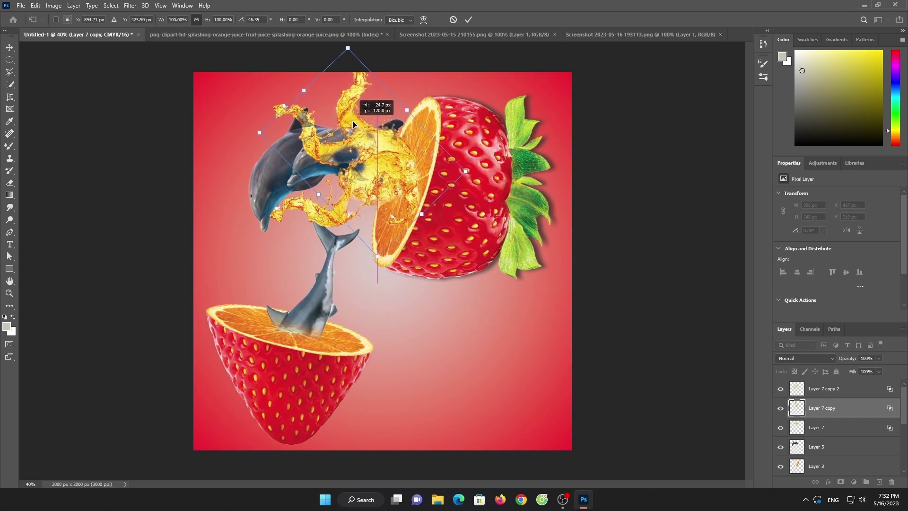
{"action": "left_click", "coordinate": [468, 20]}
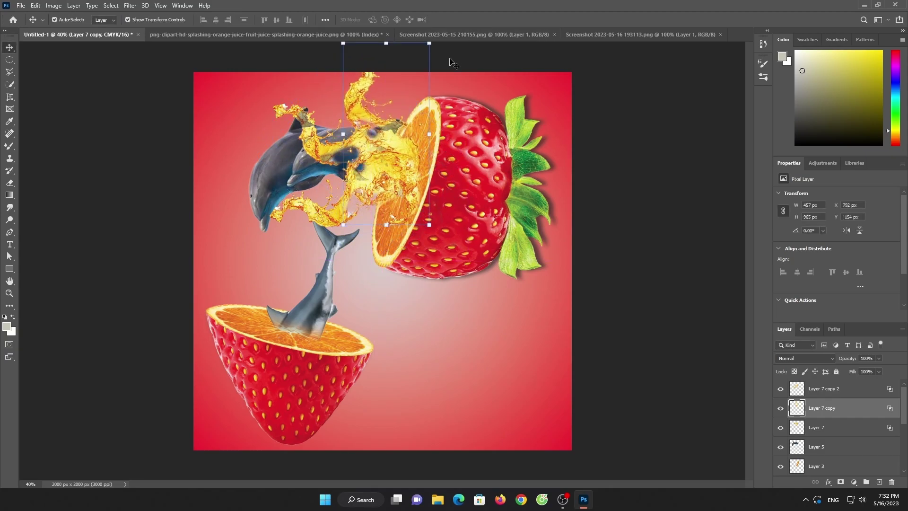
{"action": "left_click", "coordinate": [440, 92]}
Step: Open the water splash PNG from Downloads and drop it over the dolphins in Untitled-1
{"action": "left_click", "coordinate": [21, 6]}
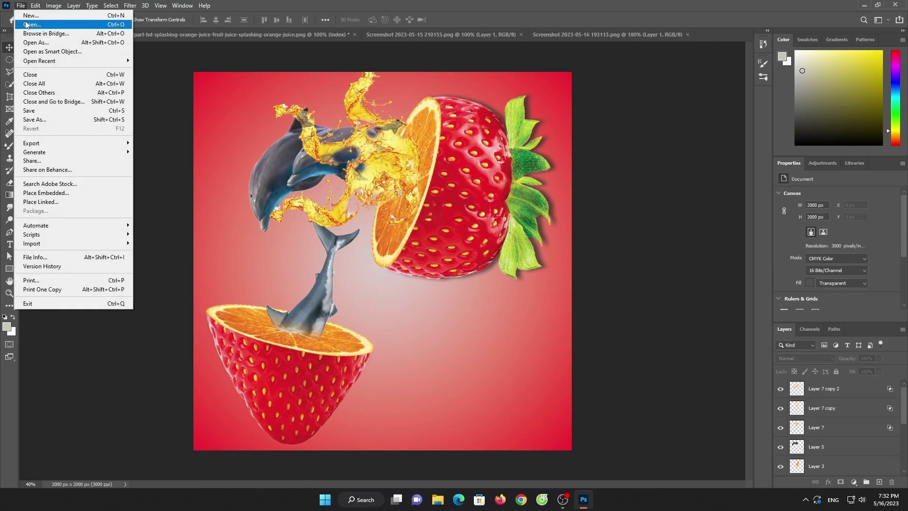
{"action": "left_click", "coordinate": [33, 25]}
{"action": "left_click", "coordinate": [45, 97]}
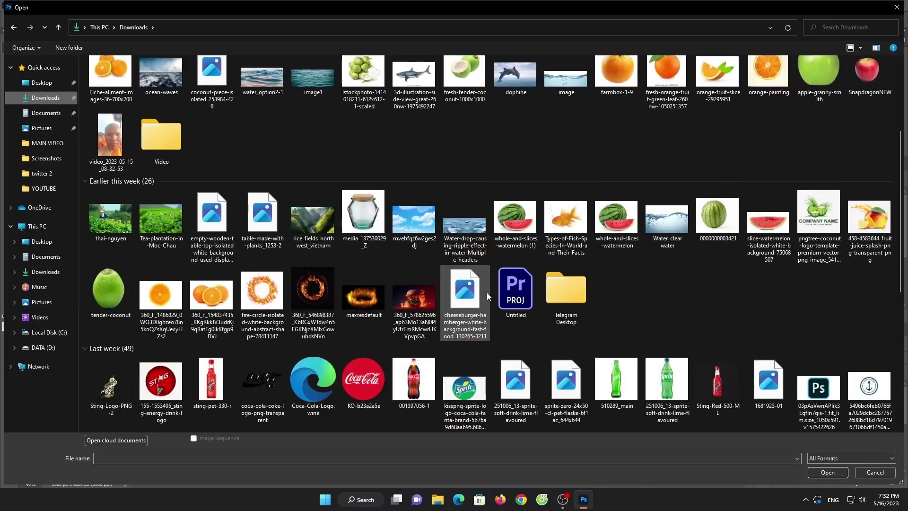
{"action": "scroll", "coordinate": [486, 292], "scroll_direction": "down", "scroll_amount": 10}
{"action": "double_click", "coordinate": [503, 253]}
{"action": "left_click_drag", "start_coordinate": [468, 203], "coordinate": [43, 35]}
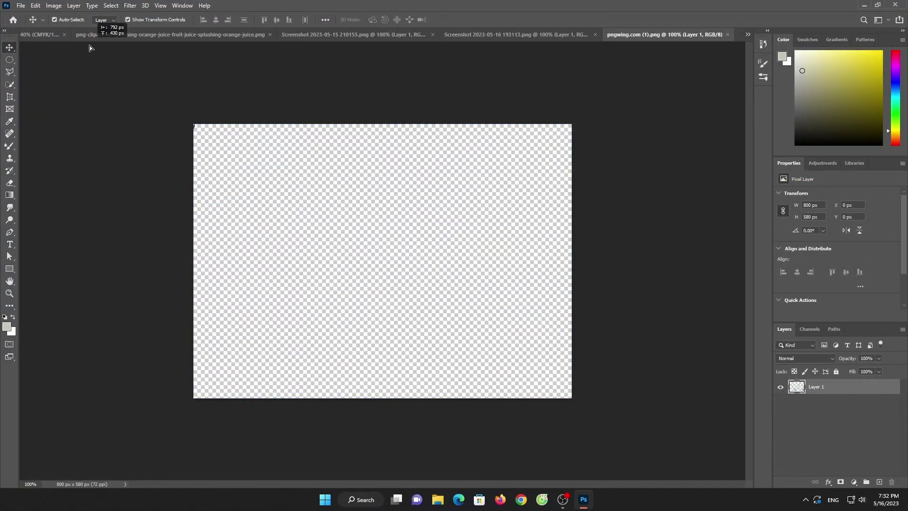
{"action": "left_click_drag", "start_coordinate": [363, 165], "coordinate": [396, 178]}
{"action": "key", "text": "Return"}
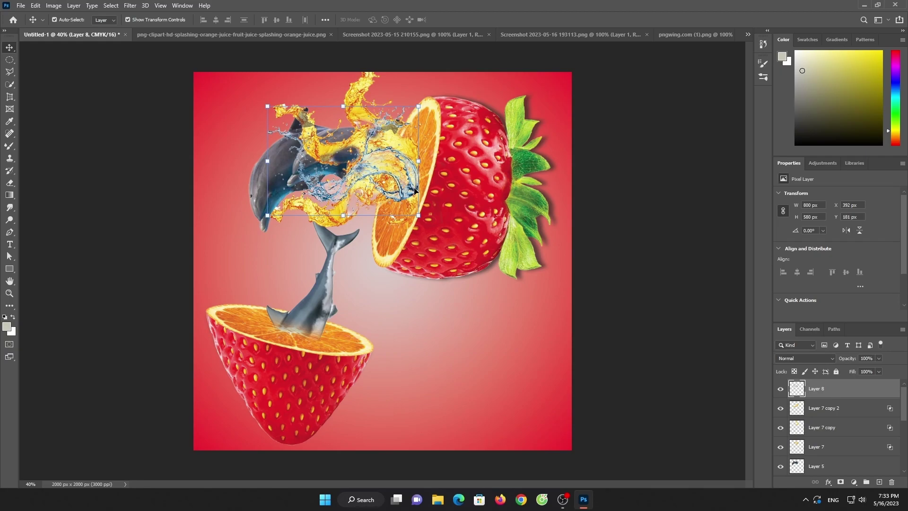
Step: Set the water splash layer's blend mode to Linear Dodge (Add) and duplicate it
{"action": "left_click", "coordinate": [803, 358]}
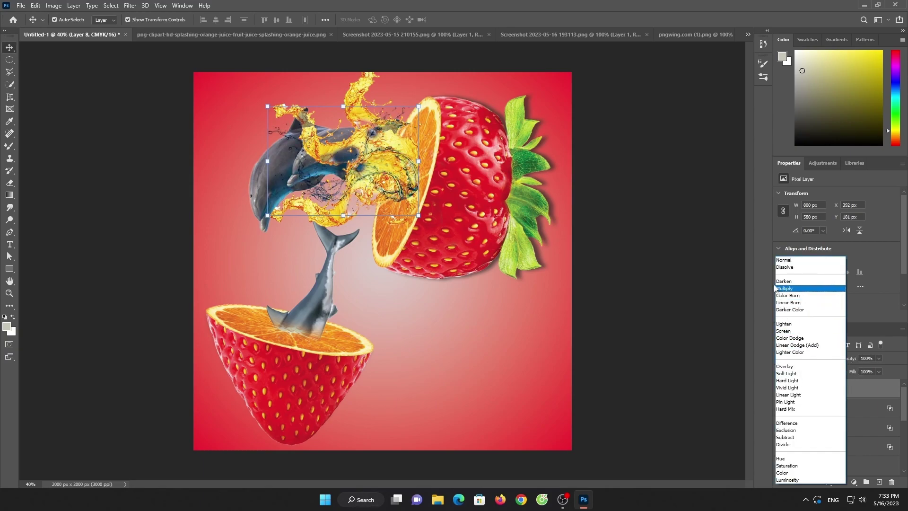
{"action": "left_click", "coordinate": [794, 345]}
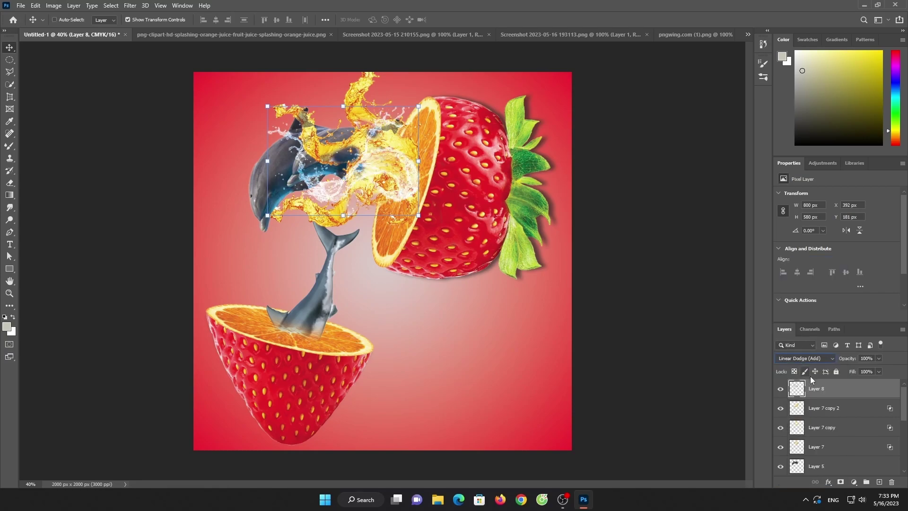
{"action": "key", "text": "ctrl+j"}
{"action": "key", "text": "ctrl+j"}
Step: Place water splash copies by the shark and over the upper strawberry, tilting one
{"action": "left_click_drag", "start_coordinate": [385, 167], "coordinate": [427, 334]}
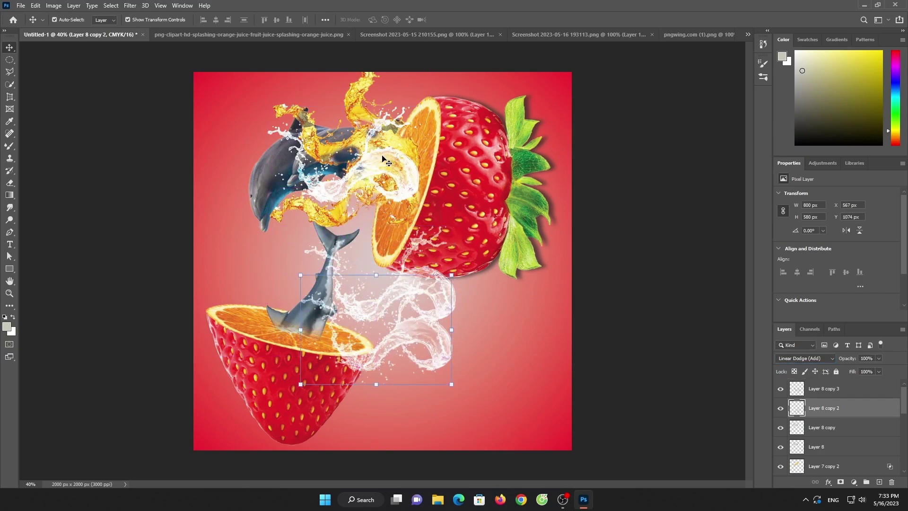
{"action": "left_click_drag", "start_coordinate": [382, 156], "coordinate": [390, 121]}
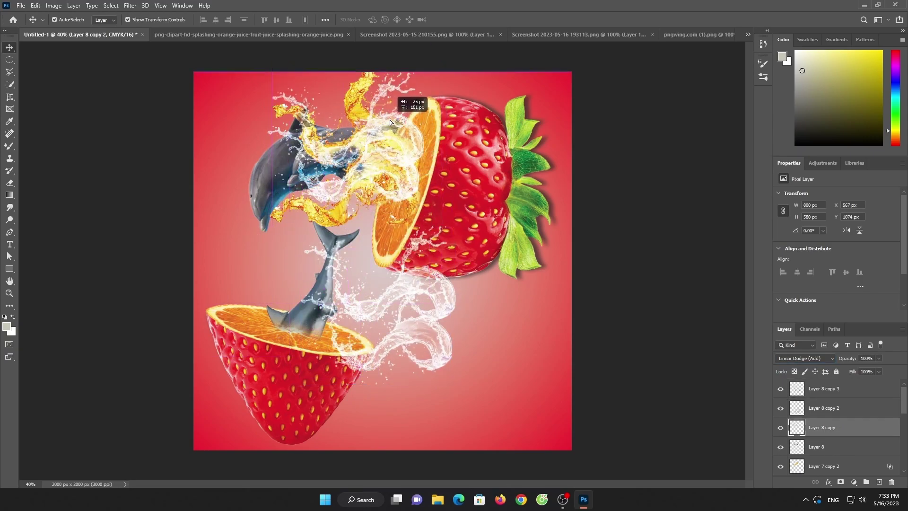
{"action": "left_click_drag", "start_coordinate": [432, 189], "coordinate": [425, 318]}
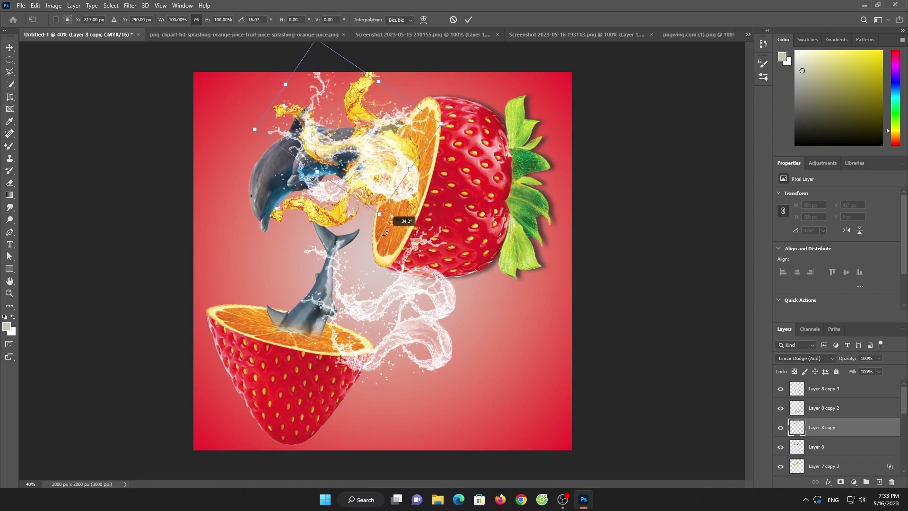
{"action": "key", "text": "Return"}
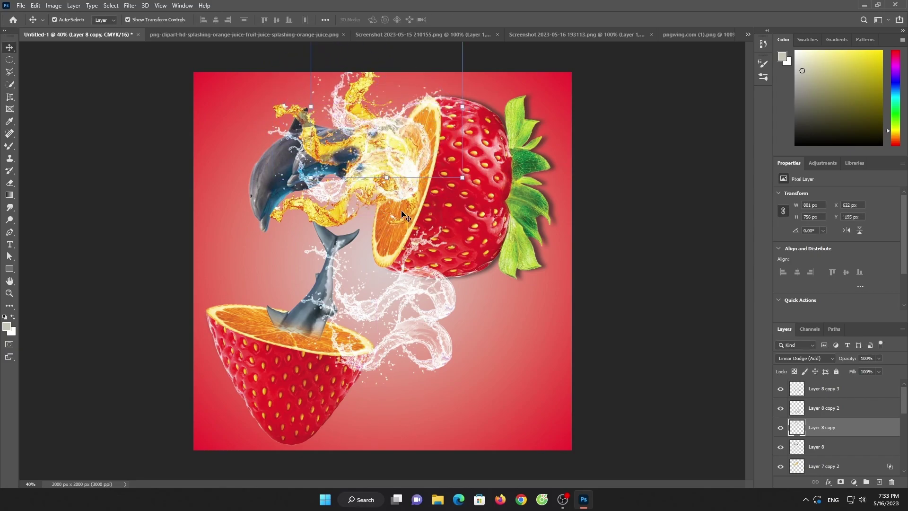
{"action": "left_click", "coordinate": [439, 271]}
Step: Realign the background Layer 0 so it fills the canvas edges again
{"action": "left_click_drag", "start_coordinate": [436, 334], "coordinate": [440, 329]}
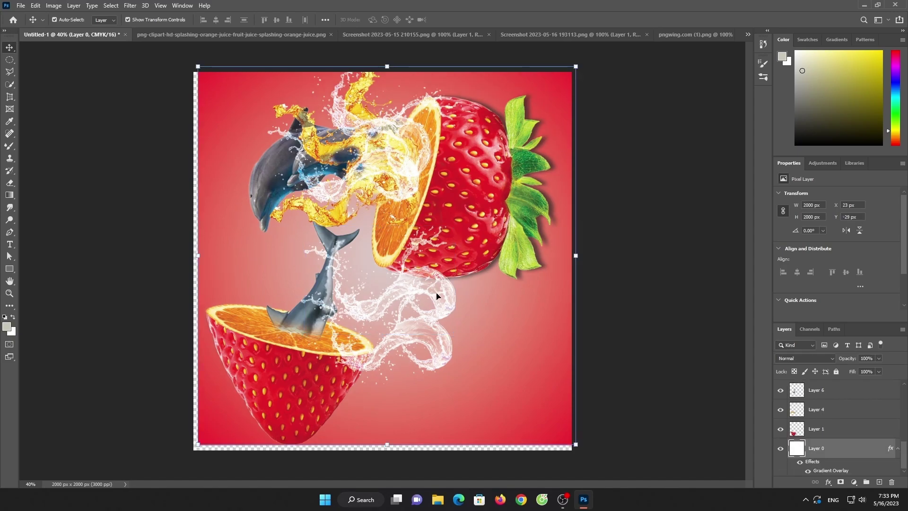
{"action": "left_click", "coordinate": [436, 297]}
{"action": "left_click_drag", "start_coordinate": [502, 338], "coordinate": [506, 343]}
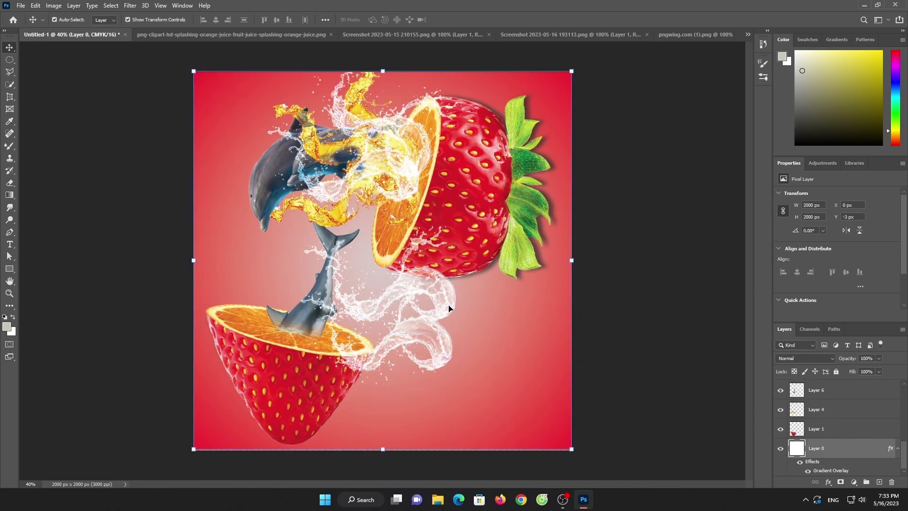
{"action": "left_click", "coordinate": [442, 294]}
{"action": "left_click_drag", "start_coordinate": [442, 293], "coordinate": [443, 294]}
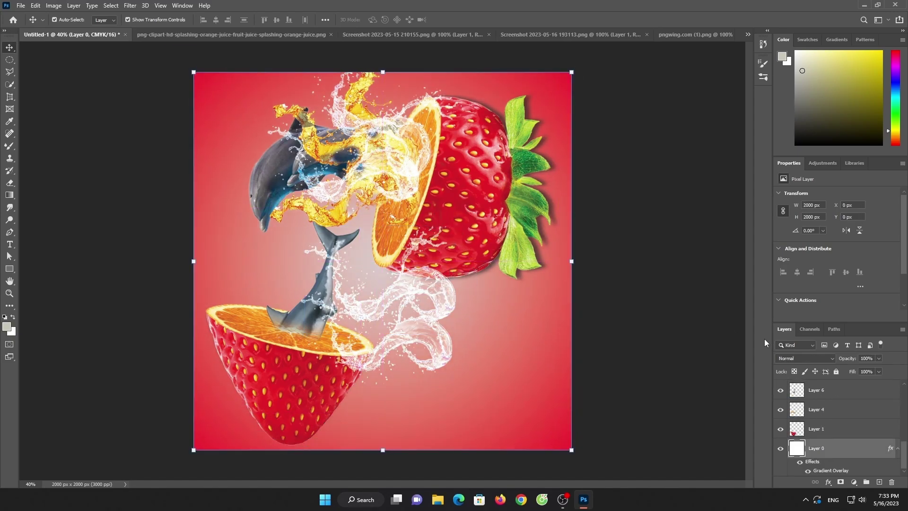
{"action": "left_click", "coordinate": [418, 299]}
{"action": "mouse_move", "coordinate": [422, 341]}
{"action": "left_mouse_down"}
{"action": "mouse_move", "coordinate": [433, 359]}
{"action": "mouse_move", "coordinate": [384, 219]}
{"action": "left_mouse_up"}
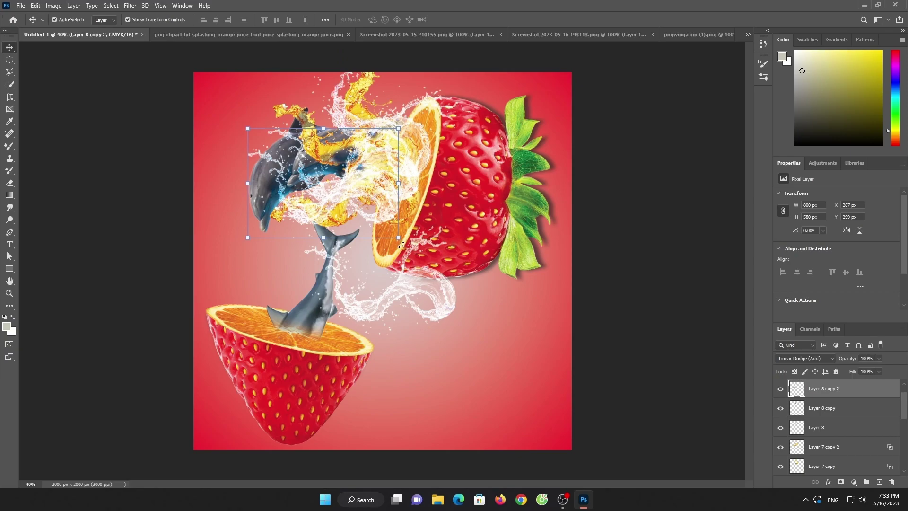
Step: Tilt a water splash toward the upper strawberry, then duplicate it and place the copy over the dolphin
{"action": "left_click_drag", "start_coordinate": [401, 245], "coordinate": [432, 194]}
{"action": "mouse_move", "coordinate": [393, 165]}
{"action": "left_mouse_down"}
{"action": "mouse_move", "coordinate": [427, 150]}
{"action": "mouse_move", "coordinate": [416, 117]}
{"action": "left_mouse_up"}
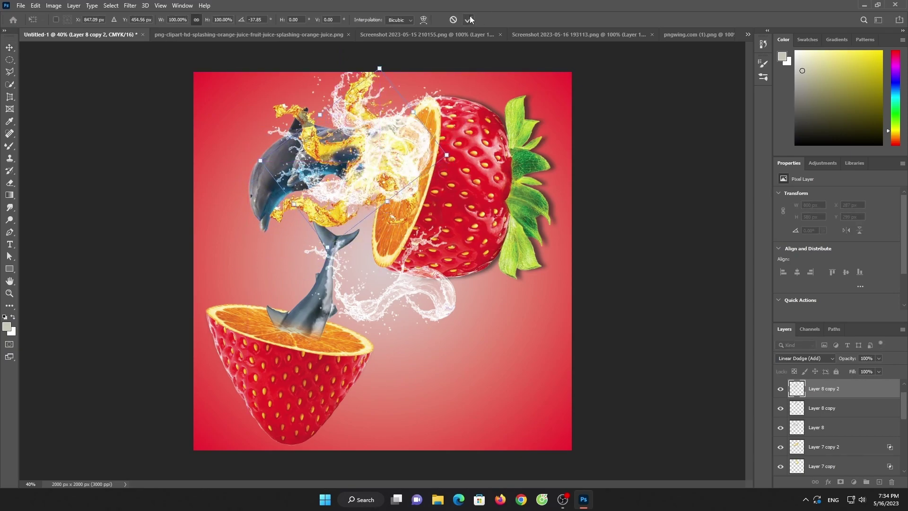
{"action": "key", "text": "Return"}
{"action": "key", "text": "ctrl+j"}
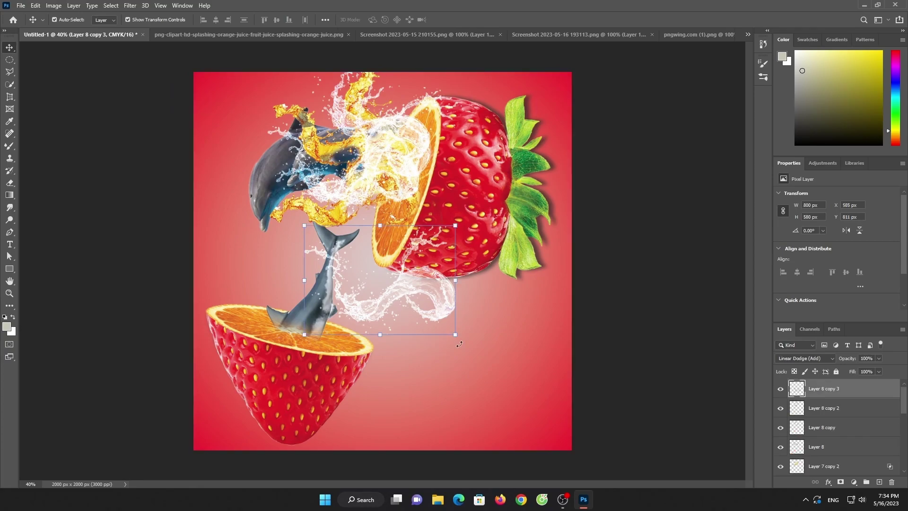
{"action": "left_click_drag", "start_coordinate": [459, 344], "coordinate": [480, 295]}
{"action": "mouse_move", "coordinate": [441, 255]}
{"action": "left_mouse_down"}
{"action": "mouse_move", "coordinate": [400, 171]}
{"action": "mouse_move", "coordinate": [421, 127]}
{"action": "left_mouse_up"}
{"action": "left_click", "coordinate": [468, 19]}
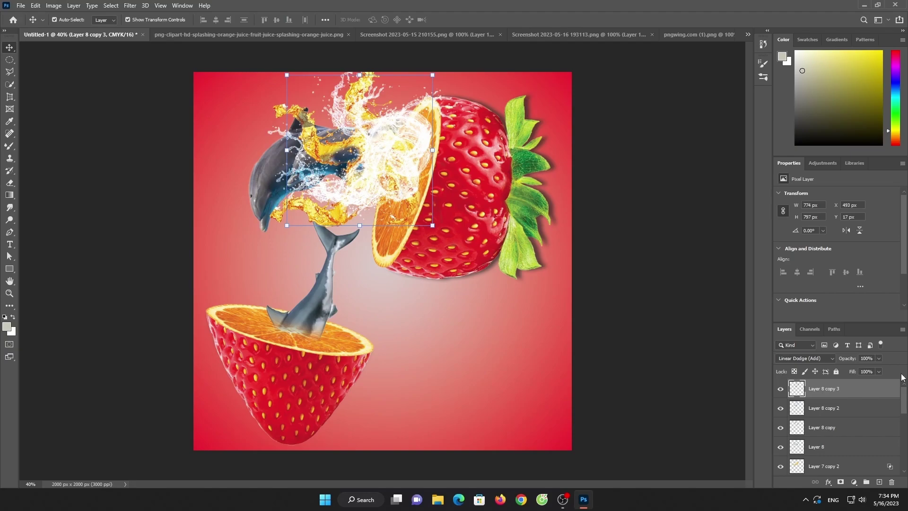
Step: Lower the opacity of the water splash layers so the orange juice shows through
{"action": "left_click_drag", "start_coordinate": [872, 369], "coordinate": [849, 369]}
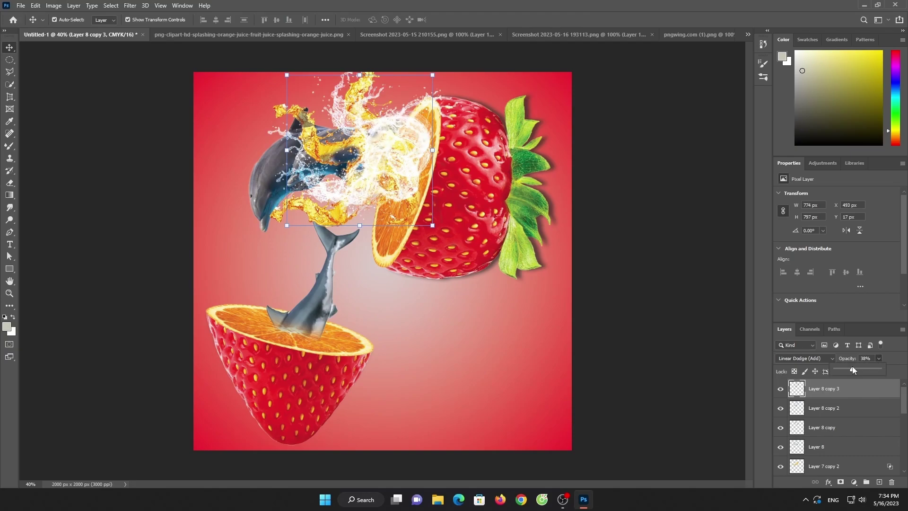
{"action": "left_click", "coordinate": [837, 412]}
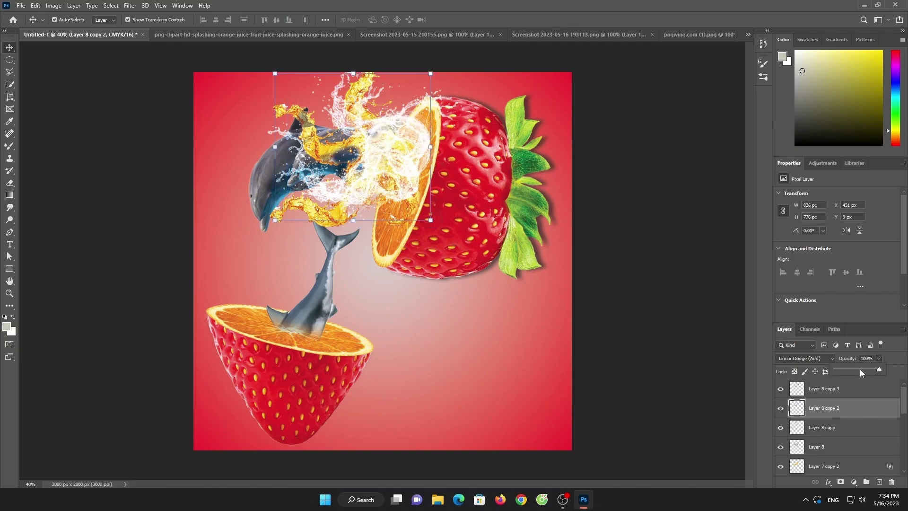
{"action": "left_click_drag", "start_coordinate": [860, 369], "coordinate": [852, 368]}
{"action": "left_click", "coordinate": [833, 432]}
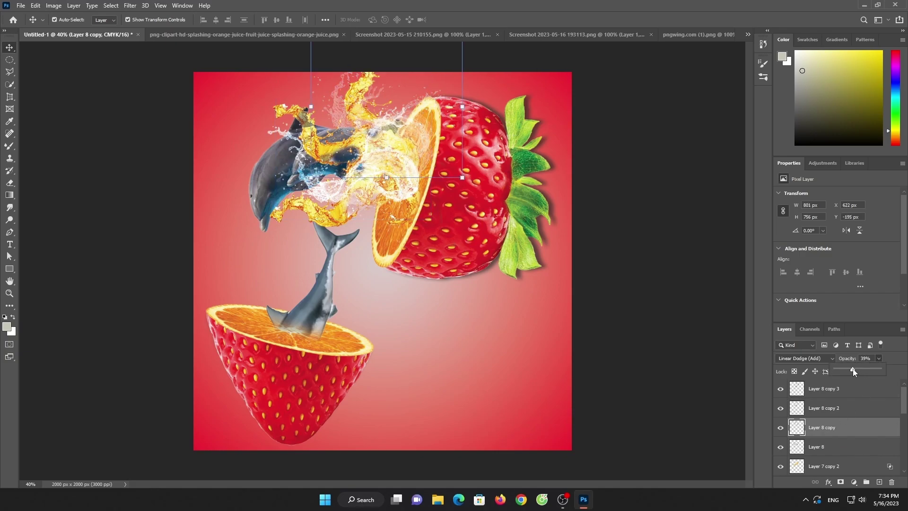
{"action": "left_click", "coordinate": [836, 446]}
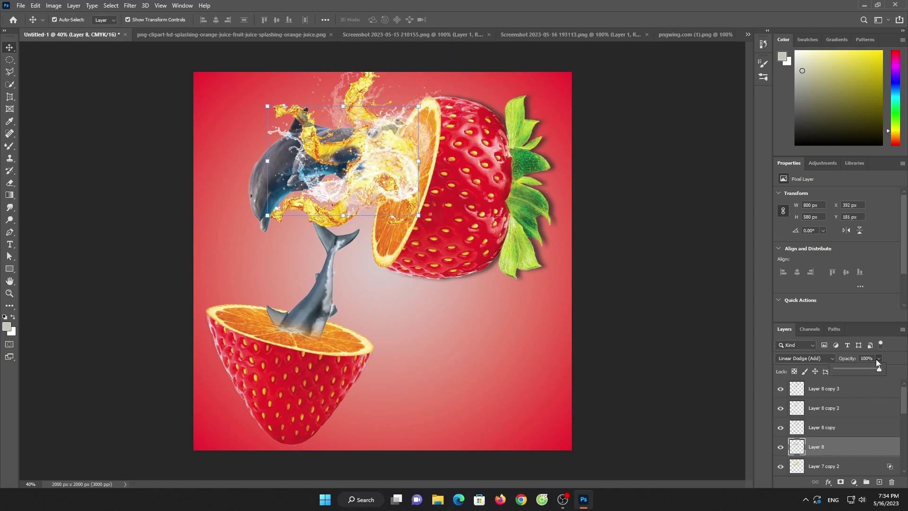
{"action": "left_click_drag", "start_coordinate": [853, 369], "coordinate": [851, 368]}
{"action": "left_click", "coordinate": [756, 375]}
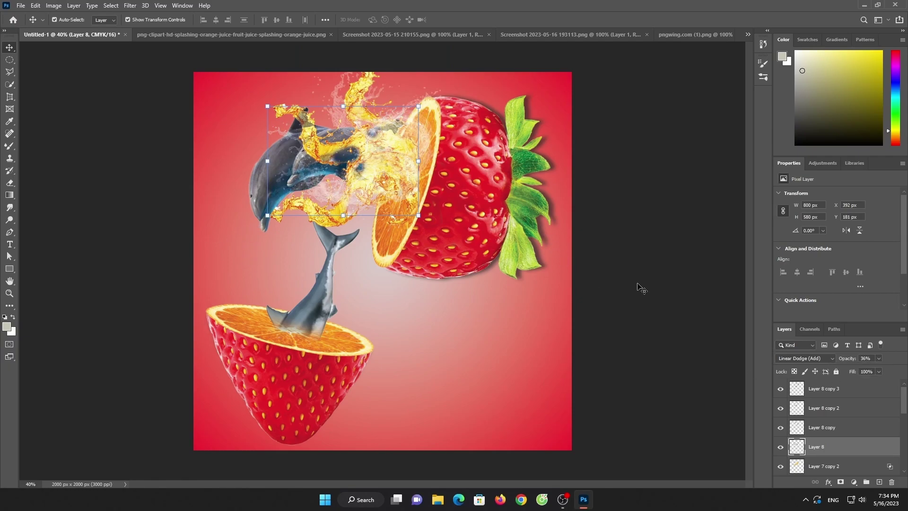
{"action": "left_click", "coordinate": [676, 267]}
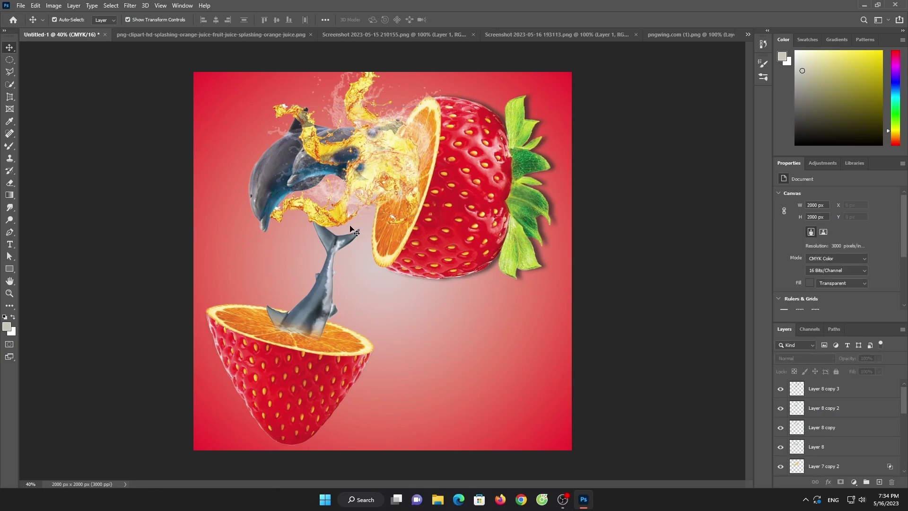
Step: Move, rotate and shrink Layer 7 copy 2 onto the shark's body
{"action": "mouse_move", "coordinate": [330, 220]}
{"action": "left_mouse_down"}
{"action": "mouse_move", "coordinate": [277, 316]}
{"action": "mouse_move", "coordinate": [346, 308]}
{"action": "left_mouse_up"}
{"action": "left_click_drag", "start_coordinate": [394, 330], "coordinate": [285, 279]}
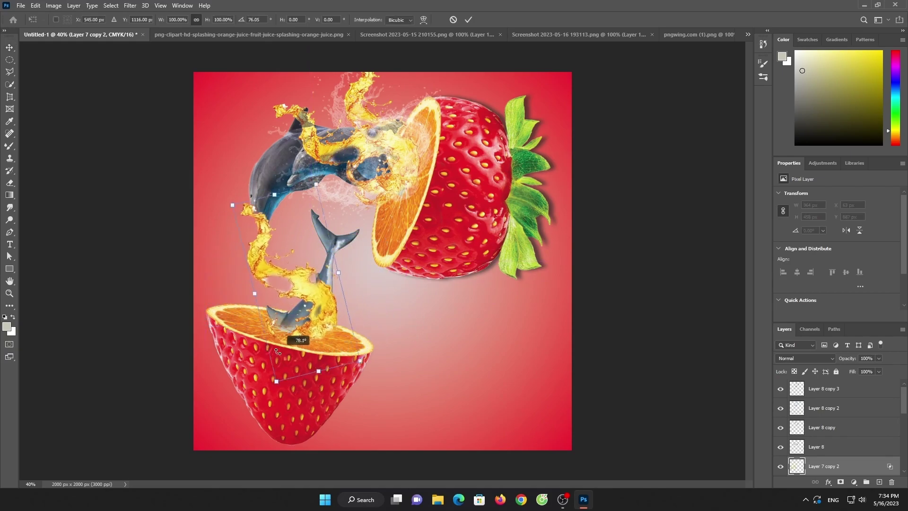
{"action": "left_click_drag", "start_coordinate": [329, 191], "coordinate": [329, 280]}
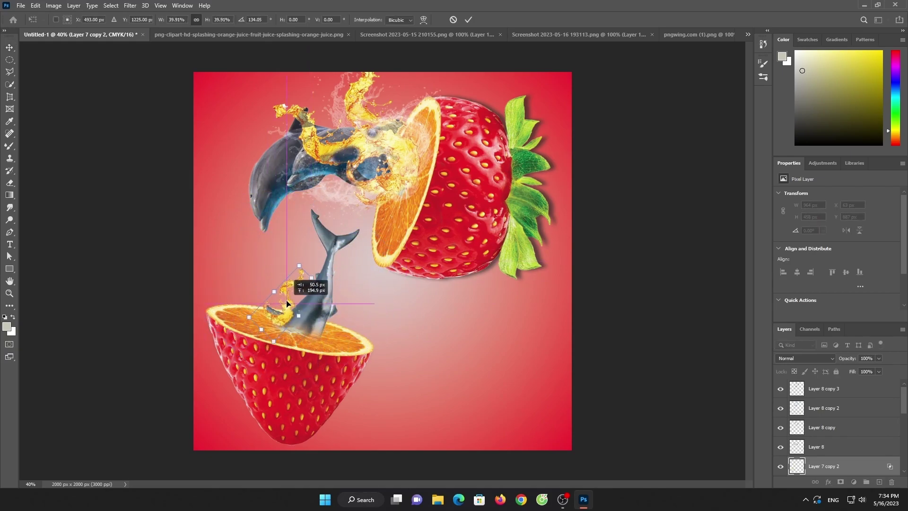
{"action": "left_click", "coordinate": [468, 19]}
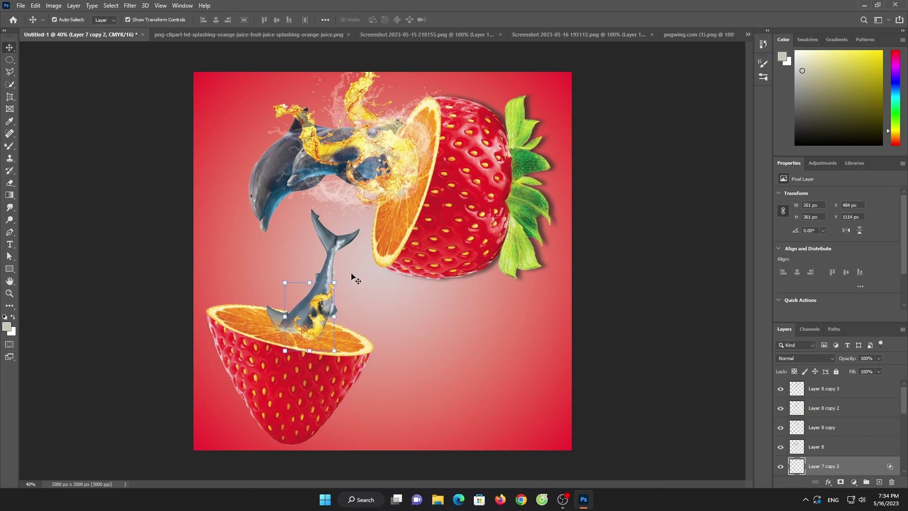
Step: Add two rotated juice splash duplicates on the lower strawberry's orange face around the shark
{"action": "left_click_drag", "start_coordinate": [315, 312], "coordinate": [285, 305], "text": "alt"}
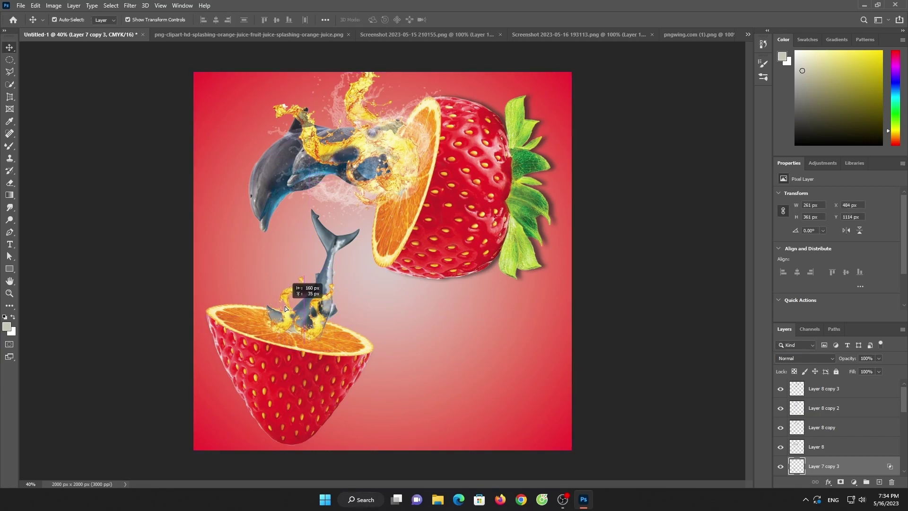
{"action": "left_click_drag", "start_coordinate": [308, 350], "coordinate": [319, 280]}
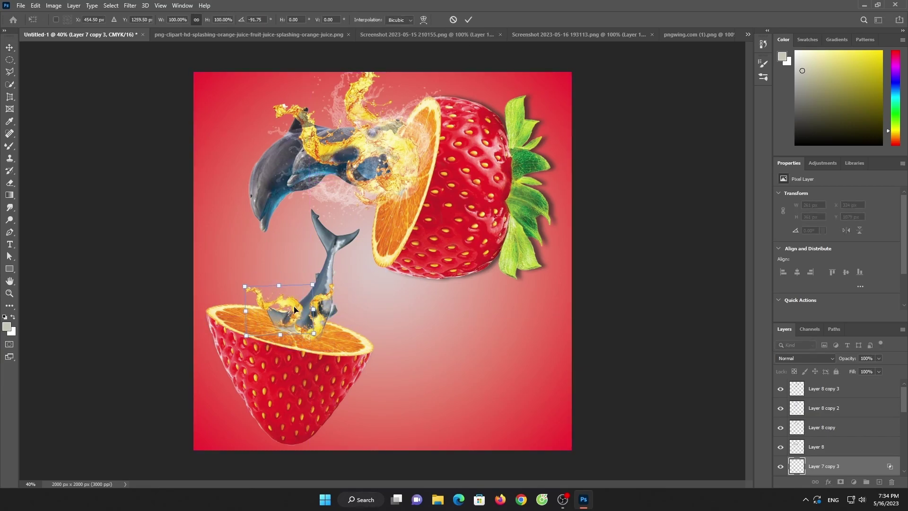
{"action": "mouse_move", "coordinate": [294, 307]}
{"action": "left_mouse_down"}
{"action": "mouse_move", "coordinate": [301, 328]}
{"action": "mouse_move", "coordinate": [316, 323]}
{"action": "left_mouse_up"}
{"action": "key", "text": "Return"}
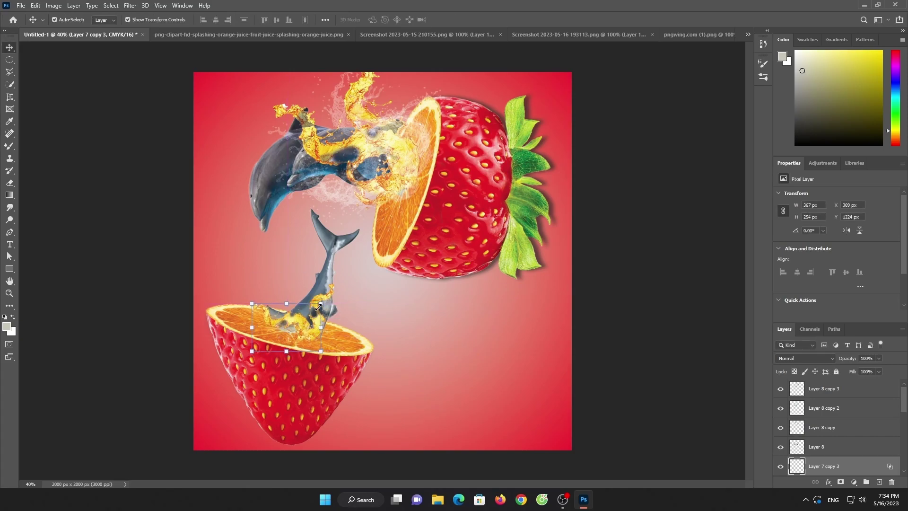
{"action": "left_click", "coordinate": [317, 323]}
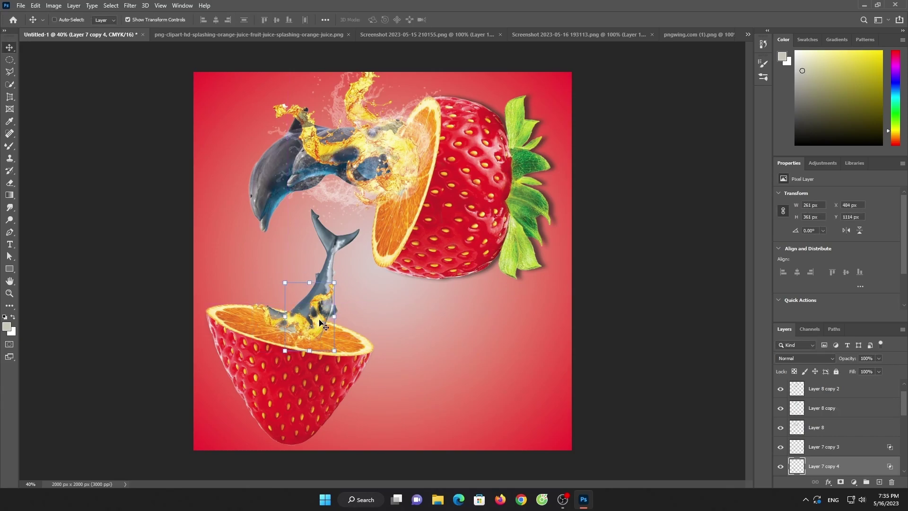
{"action": "mouse_move", "coordinate": [320, 322]}
{"action": "left_mouse_down"}
{"action": "mouse_move", "coordinate": [290, 309]}
{"action": "mouse_move", "coordinate": [306, 292]}
{"action": "mouse_move", "coordinate": [285, 330]}
{"action": "mouse_move", "coordinate": [280, 303]}
{"action": "left_mouse_up"}
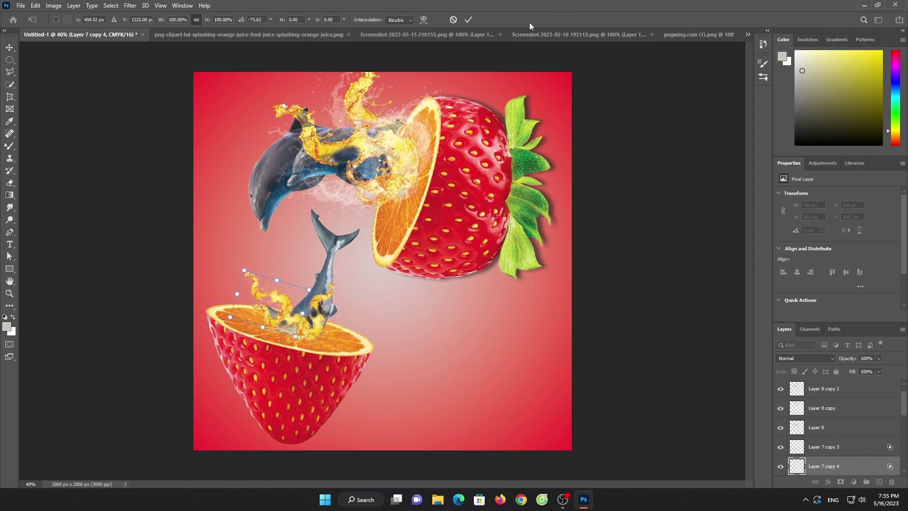
{"action": "left_click", "coordinate": [468, 19]}
{"action": "left_click", "coordinate": [637, 144]}
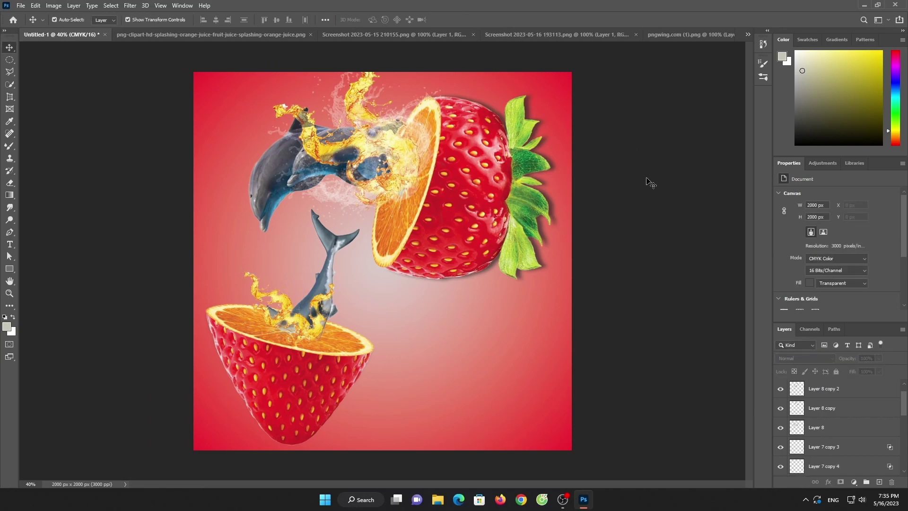
Step: Set Layer 7 copy 3 to 74% opacity and give it a different blend mode
{"action": "scroll", "coordinate": [809, 419], "scroll_direction": "down", "scroll_amount": 1}
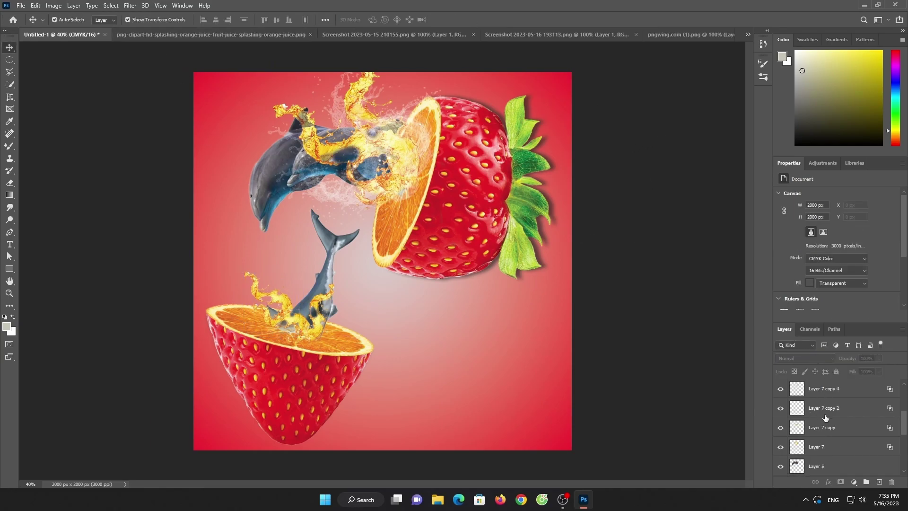
{"action": "scroll", "coordinate": [823, 416], "scroll_direction": "down", "scroll_amount": 1}
{"action": "scroll", "coordinate": [828, 411], "scroll_direction": "down", "scroll_amount": 1}
{"action": "scroll", "coordinate": [829, 408], "scroll_direction": "up", "scroll_amount": 1}
{"action": "scroll", "coordinate": [829, 407], "scroll_direction": "up", "scroll_amount": 1}
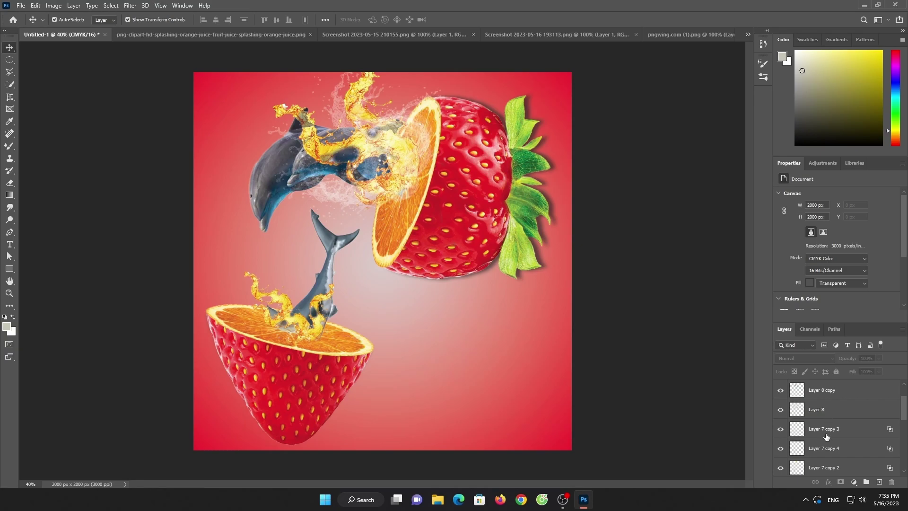
{"action": "left_click", "coordinate": [832, 436]}
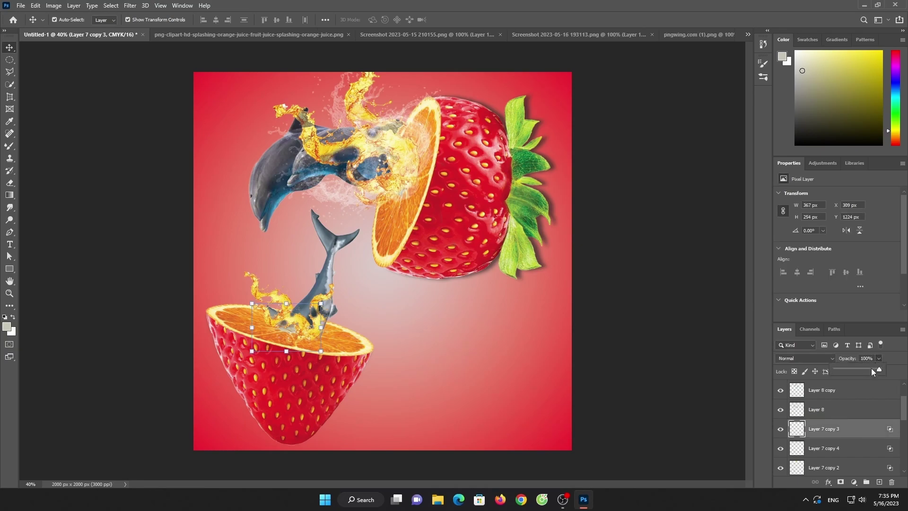
{"action": "left_click_drag", "start_coordinate": [871, 368], "coordinate": [862, 370]}
{"action": "left_click", "coordinate": [827, 361]}
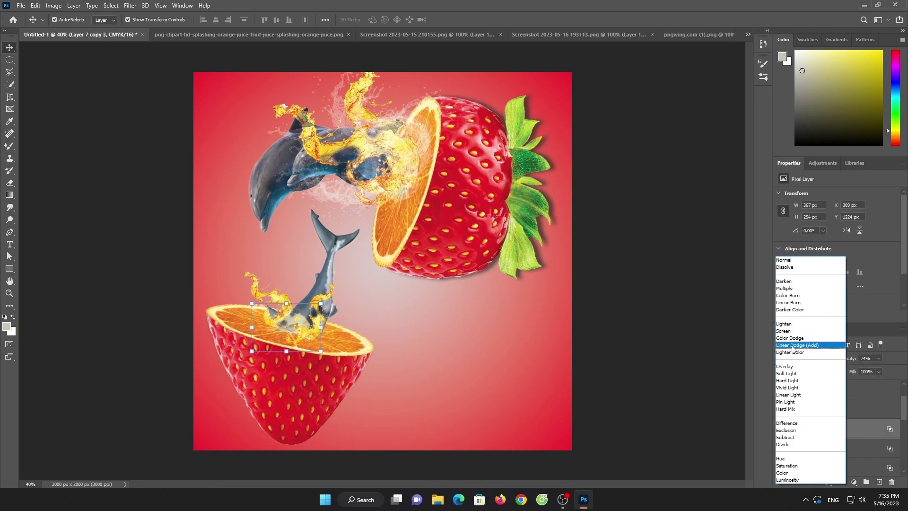
{"action": "left_click", "coordinate": [786, 409]}
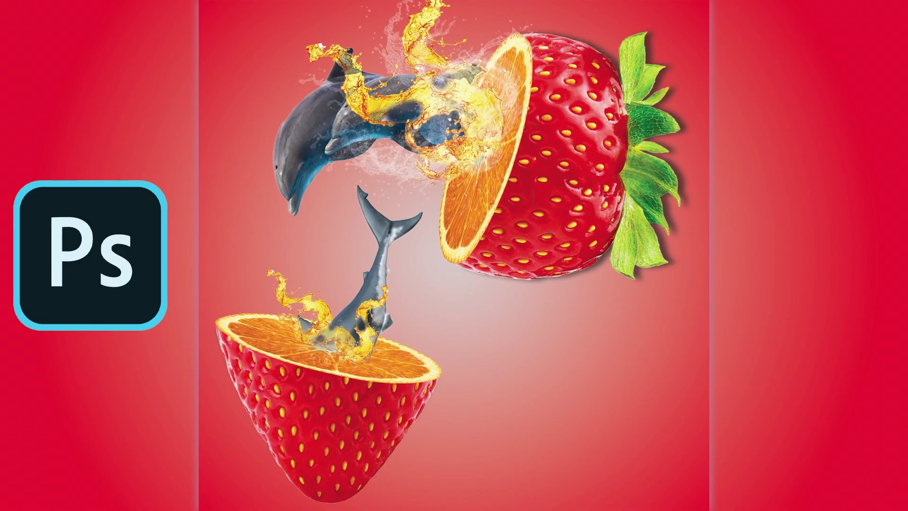